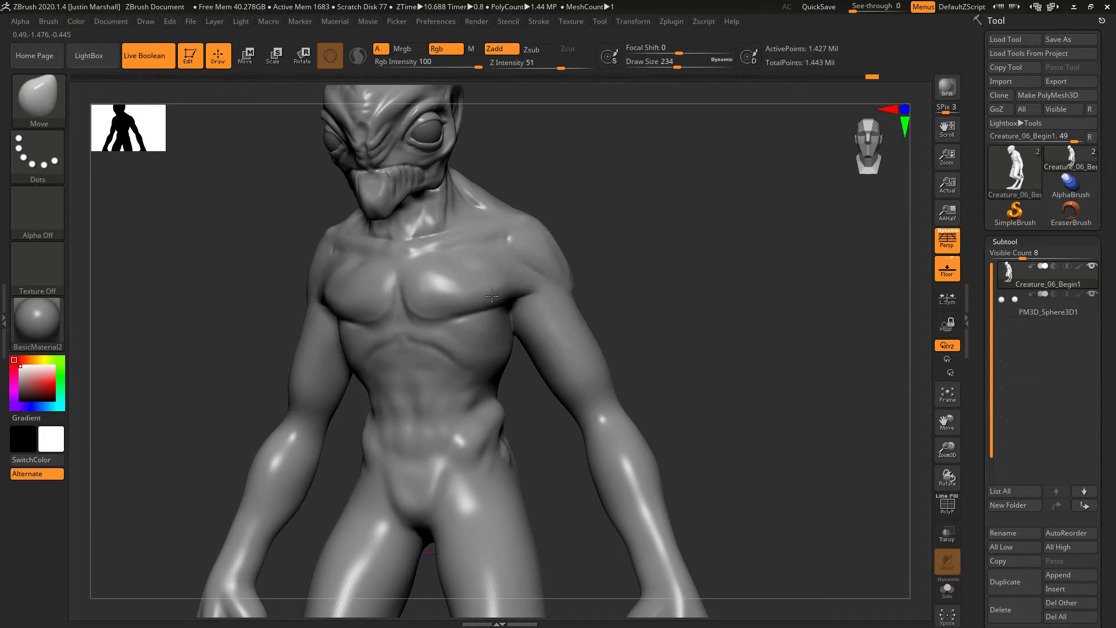
- Adjust the contour of the creature's upper arm with the Move brush, reducing the draw size to 120
{"action": "left_click_drag", "start_coordinate": [588, 281], "coordinate": [592, 282]}
{"action": "left_click_drag", "start_coordinate": [681, 68], "coordinate": [664, 68]}
{"action": "key", "text": "shift"}
{"action": "left_click_drag", "start_coordinate": [697, 276], "coordinate": [604, 260], "text": "shift"}
- Build up a bony elbow point with the ClayBuildup brush at draw size 83 and smooth it into the arm
{"action": "key", "text": "b"}
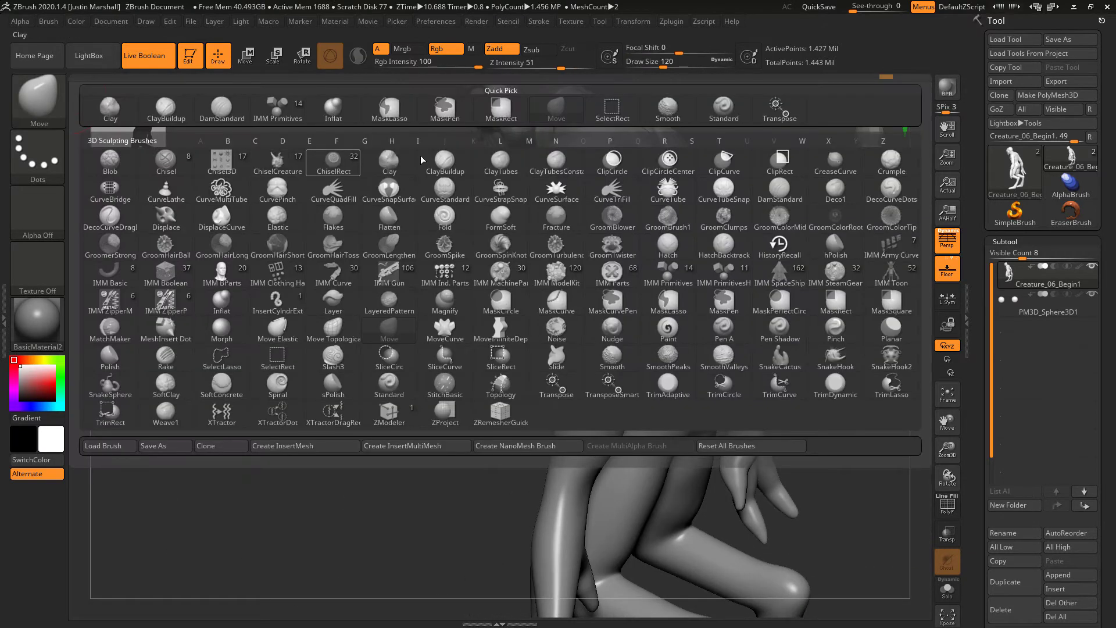
{"action": "left_click", "coordinate": [451, 164]}
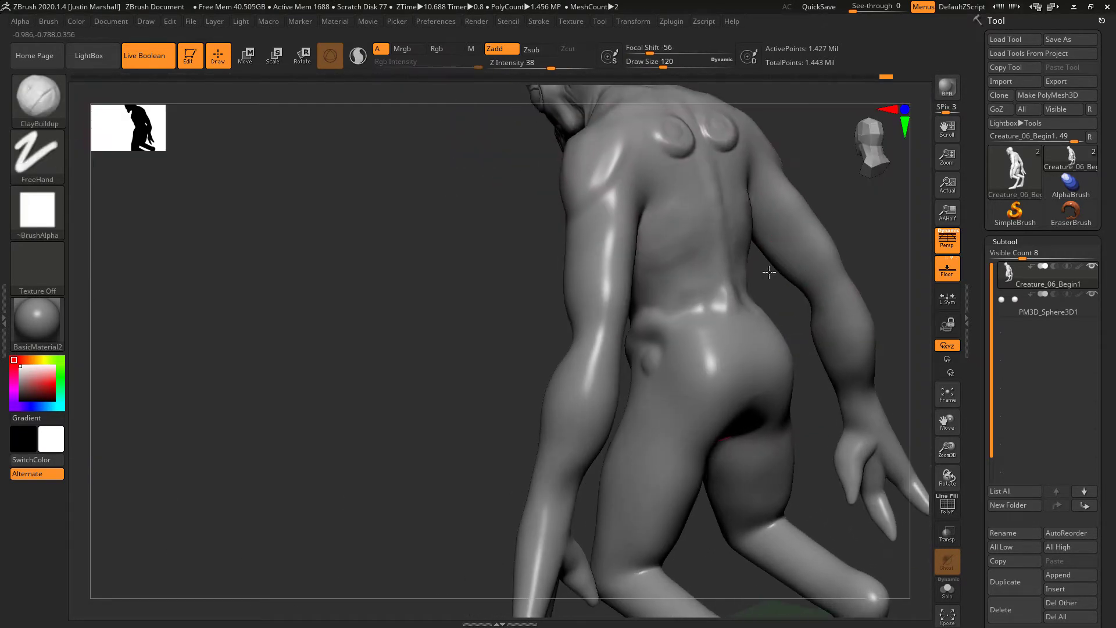
{"action": "key", "text": "ctrl+z"}
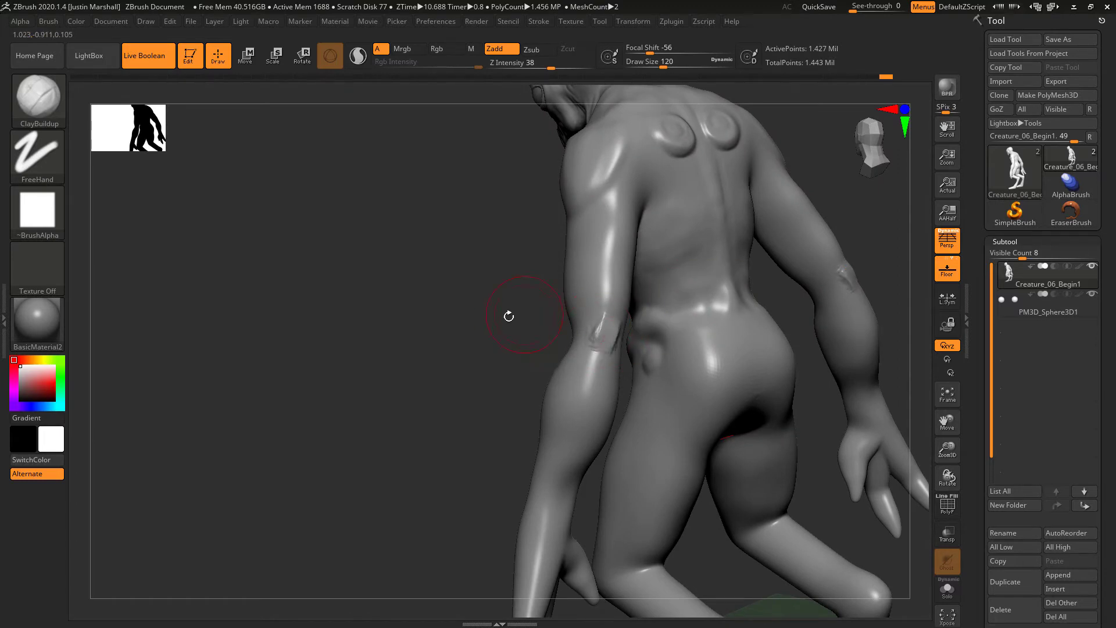
{"action": "left_click_drag", "start_coordinate": [512, 315], "coordinate": [531, 241]}
{"action": "left_click_drag", "start_coordinate": [705, 63], "coordinate": [652, 63]}
{"action": "mouse_move", "coordinate": [544, 232]}
{"action": "left_mouse_down"}
{"action": "mouse_move", "coordinate": [528, 274]}
{"action": "mouse_move", "coordinate": [607, 339]}
{"action": "left_mouse_up"}
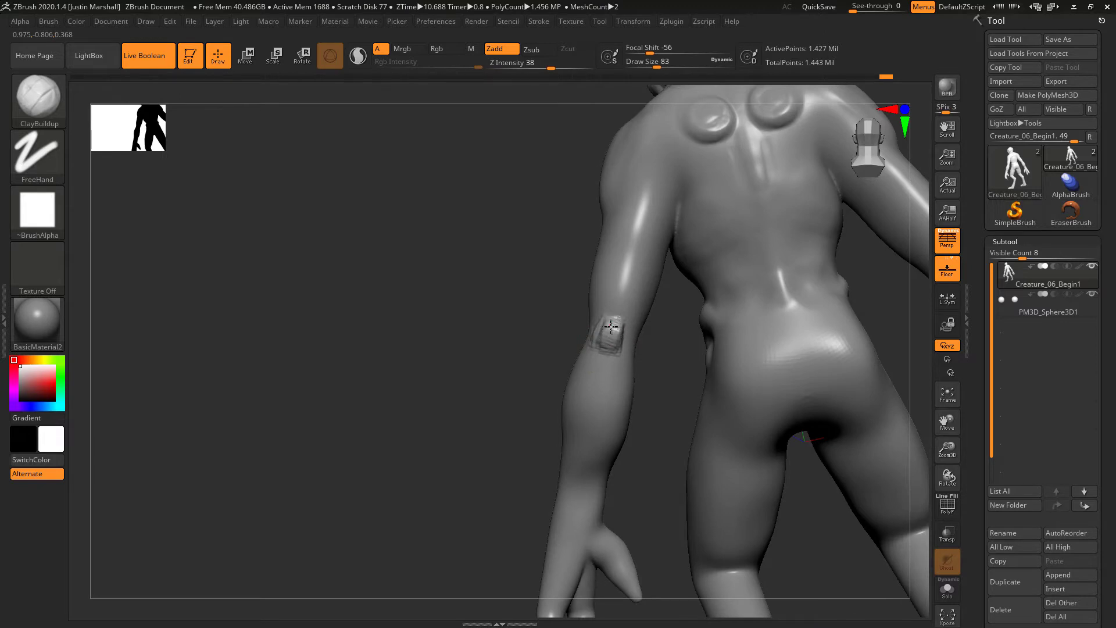
{"action": "key", "text": "shift"}
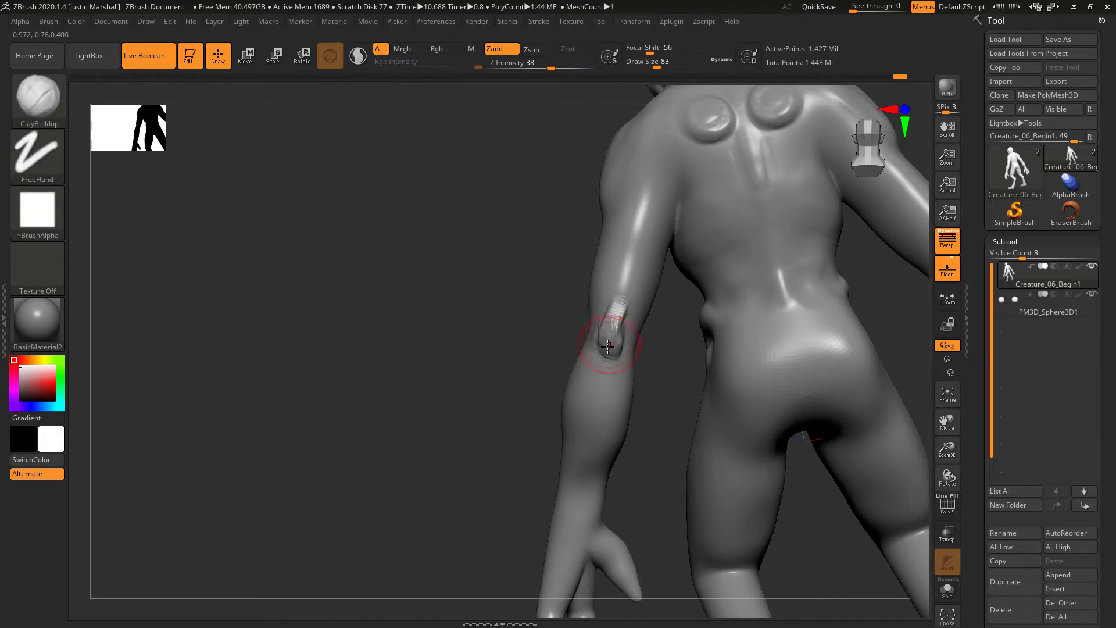
{"action": "left_click_drag", "start_coordinate": [620, 345], "coordinate": [625, 316], "text": "shift"}
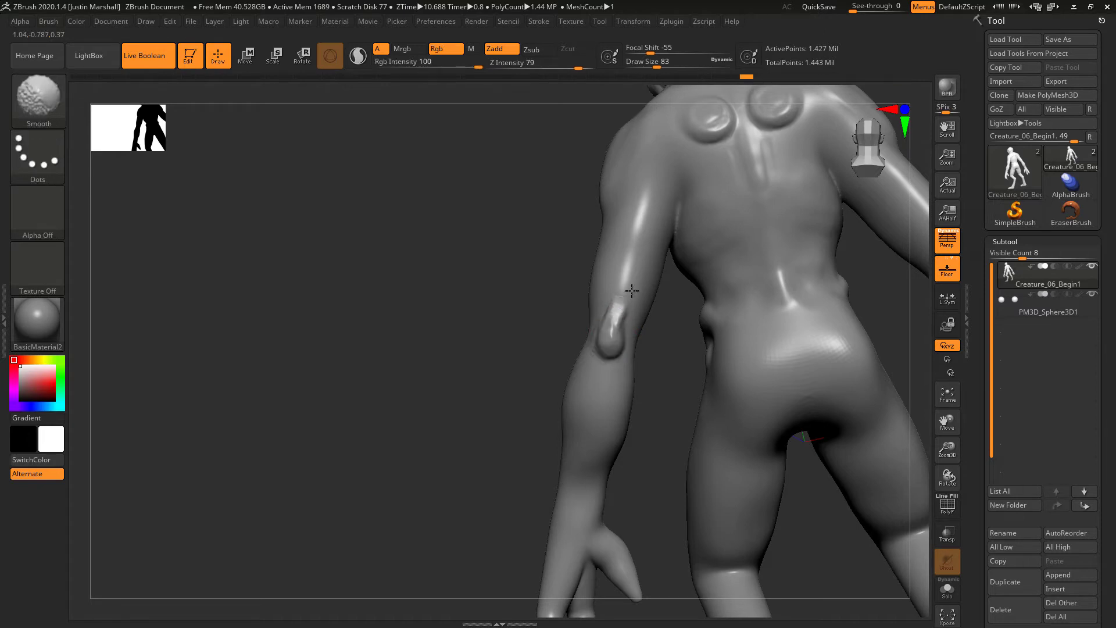
- Add muscle strokes running from the elbow down the outer forearm with ClayBuildup and smooth them
{"action": "key", "text": "ctrl+shift"}
{"action": "mouse_move", "coordinate": [491, 347]}
{"action": "left_mouse_down"}
{"action": "mouse_move", "coordinate": [540, 348]}
{"action": "mouse_move", "coordinate": [585, 331]}
{"action": "mouse_move", "coordinate": [565, 375]}
{"action": "left_mouse_up"}
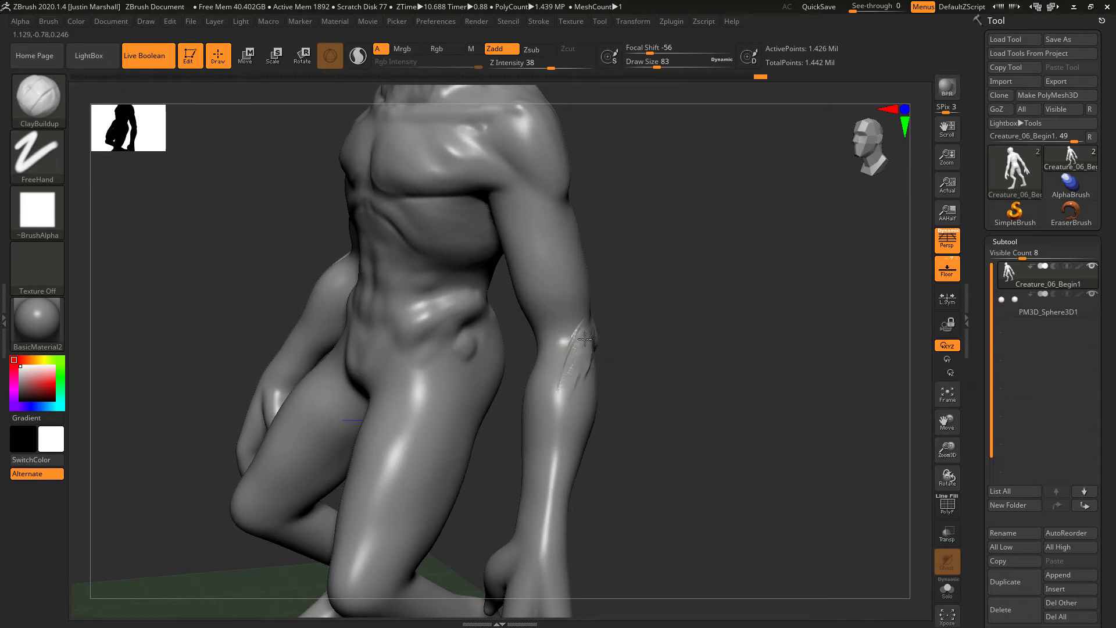
{"action": "mouse_move", "coordinate": [591, 353]}
{"action": "left_mouse_down"}
{"action": "mouse_move", "coordinate": [608, 349]}
{"action": "mouse_move", "coordinate": [595, 346]}
{"action": "mouse_move", "coordinate": [567, 428]}
{"action": "left_mouse_up"}
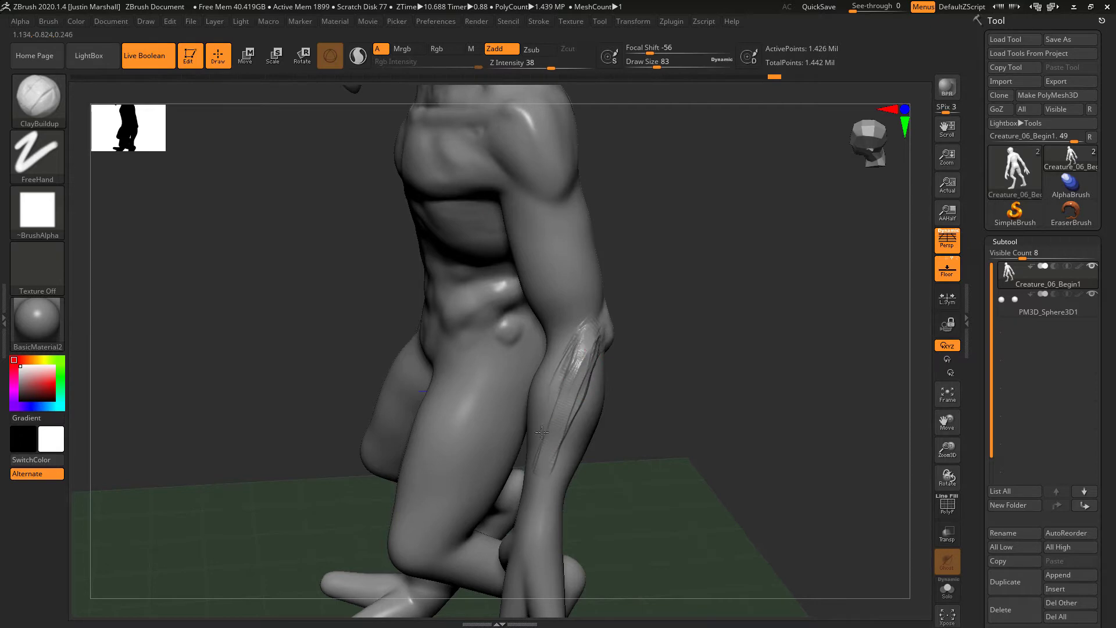
{"action": "left_click_drag", "start_coordinate": [581, 359], "coordinate": [552, 427]}
{"action": "key", "text": "shift"}
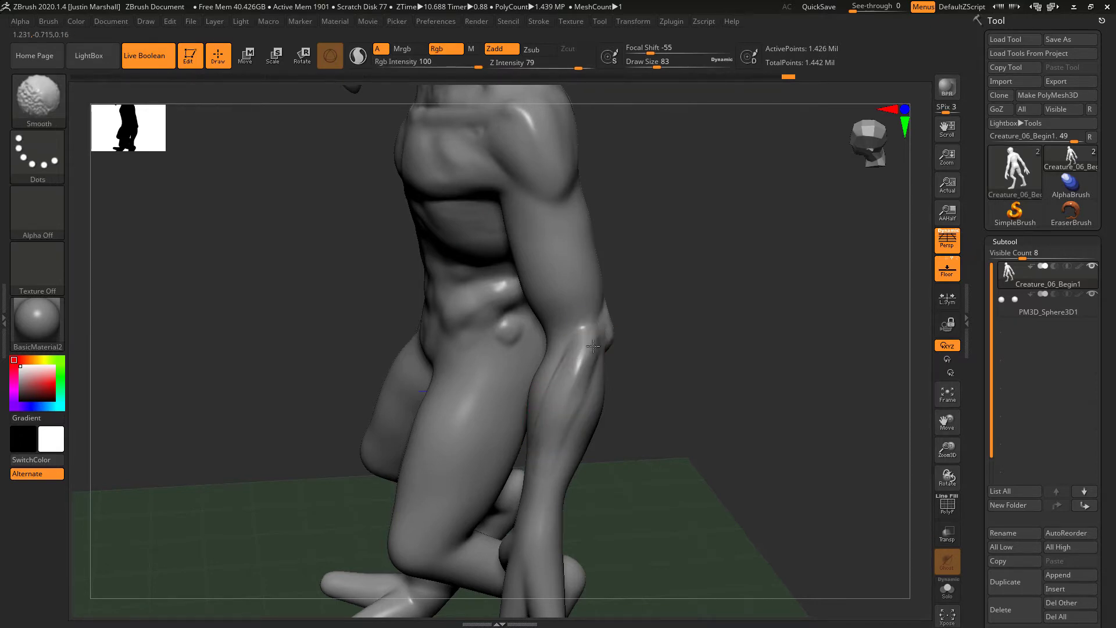
- Build up the biceps on the front of the upper arm with ClayBuildup and smooth the strokes
{"action": "left_click_drag", "start_coordinate": [642, 294], "coordinate": [538, 305]}
{"action": "left_click_drag", "start_coordinate": [621, 241], "coordinate": [552, 256]}
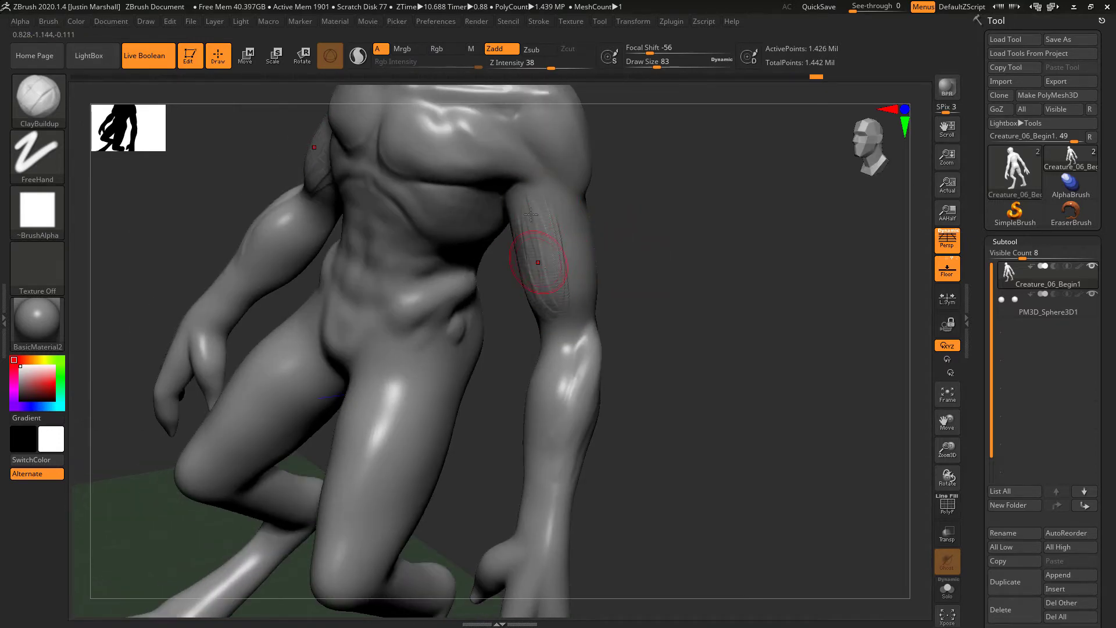
{"action": "key", "text": "shift"}
- Build up and smooth the muscle forms on the inner forearm just below the elbow
{"action": "mouse_move", "coordinate": [533, 227]}
{"action": "left_mouse_down"}
{"action": "mouse_move", "coordinate": [540, 348]}
{"action": "mouse_move", "coordinate": [536, 368]}
{"action": "mouse_move", "coordinate": [525, 361]}
{"action": "mouse_move", "coordinate": [540, 407]}
{"action": "mouse_move", "coordinate": [532, 372]}
{"action": "mouse_move", "coordinate": [528, 386]}
{"action": "mouse_move", "coordinate": [536, 373]}
{"action": "left_mouse_up"}
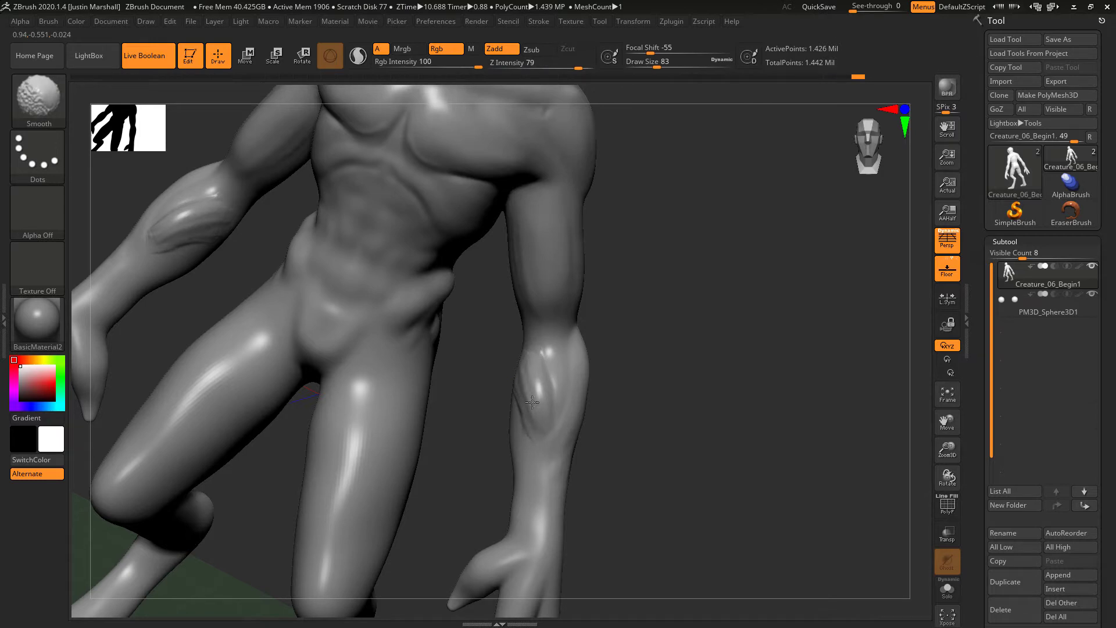
{"action": "left_click_drag", "start_coordinate": [645, 407], "coordinate": [680, 372]}
{"action": "mouse_move", "coordinate": [526, 384]}
{"action": "left_mouse_down"}
{"action": "mouse_move", "coordinate": [535, 368]}
{"action": "mouse_move", "coordinate": [538, 379]}
{"action": "left_mouse_up"}
{"action": "key", "text": "shift"}
- Add clay strokes around the back of the lower forearm and wrist and smooth them
{"action": "mouse_move", "coordinate": [576, 442]}
{"action": "left_mouse_down"}
{"action": "mouse_move", "coordinate": [655, 386]}
{"action": "mouse_move", "coordinate": [578, 373]}
{"action": "mouse_move", "coordinate": [549, 405]}
{"action": "mouse_move", "coordinate": [486, 423]}
{"action": "left_mouse_up"}
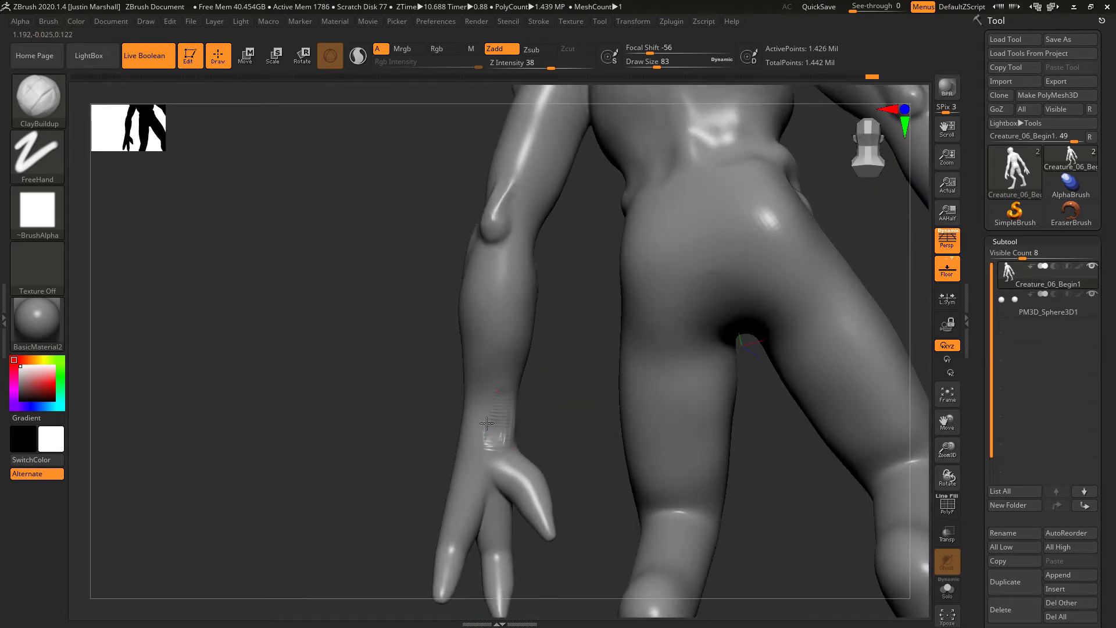
{"action": "right_click_drag", "start_coordinate": [501, 405], "coordinate": [511, 395]}
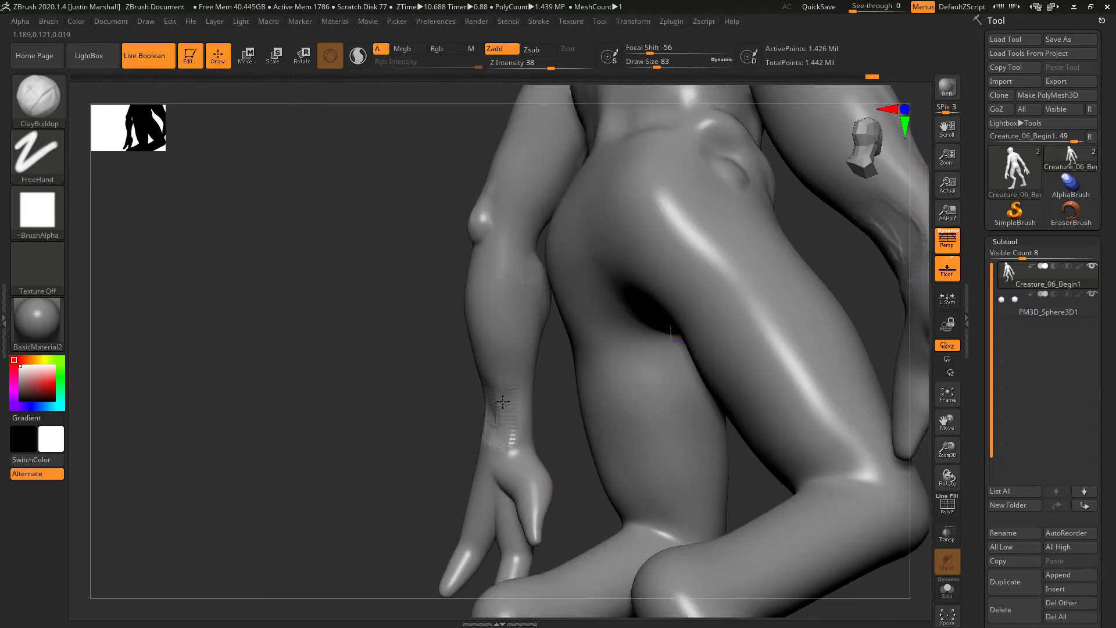
{"action": "key", "text": "shift"}
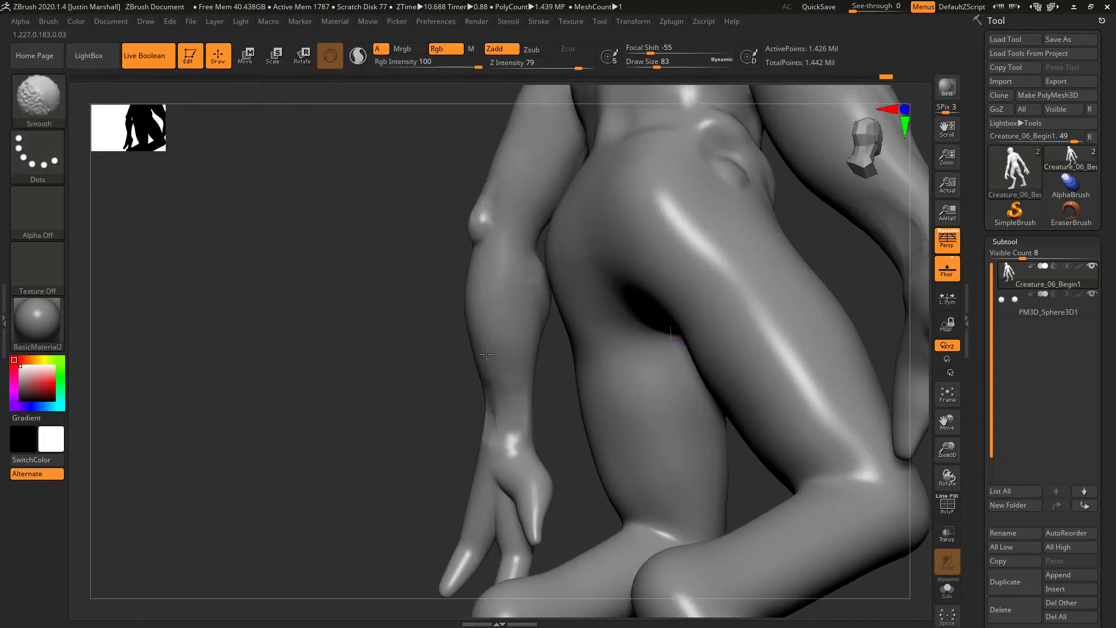
{"action": "right_click_drag", "start_coordinate": [497, 323], "coordinate": [488, 399]}
{"action": "left_click_drag", "start_coordinate": [489, 398], "coordinate": [498, 439], "text": "shift"}
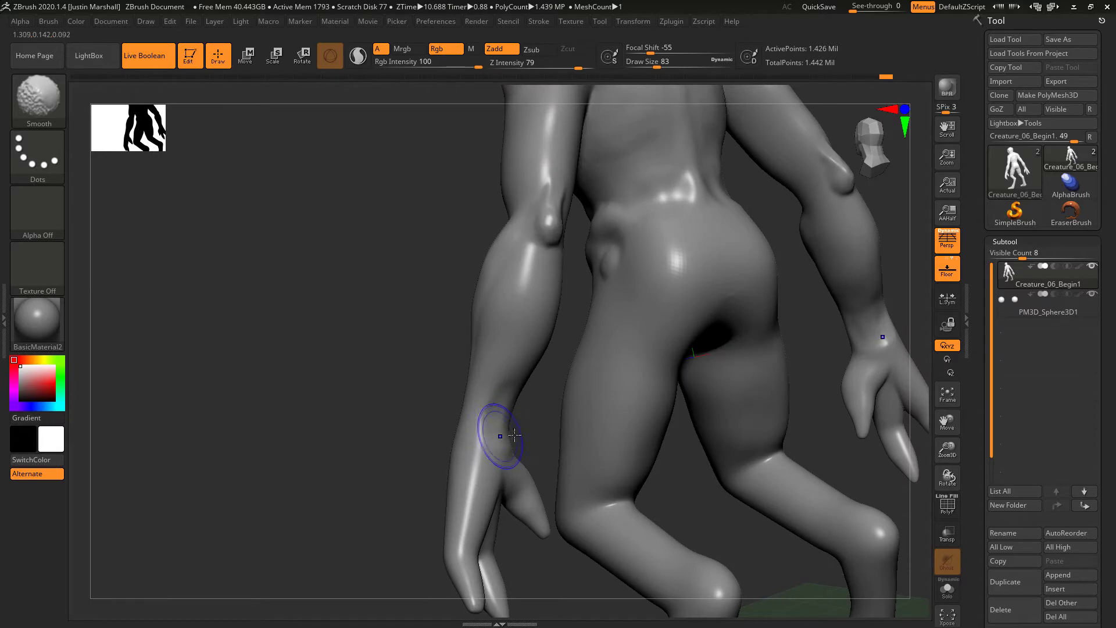
{"action": "mouse_move", "coordinate": [520, 418]}
{"action": "right_mouse_down"}
{"action": "mouse_move", "coordinate": [478, 411]}
{"action": "mouse_move", "coordinate": [523, 393]}
{"action": "right_mouse_up"}
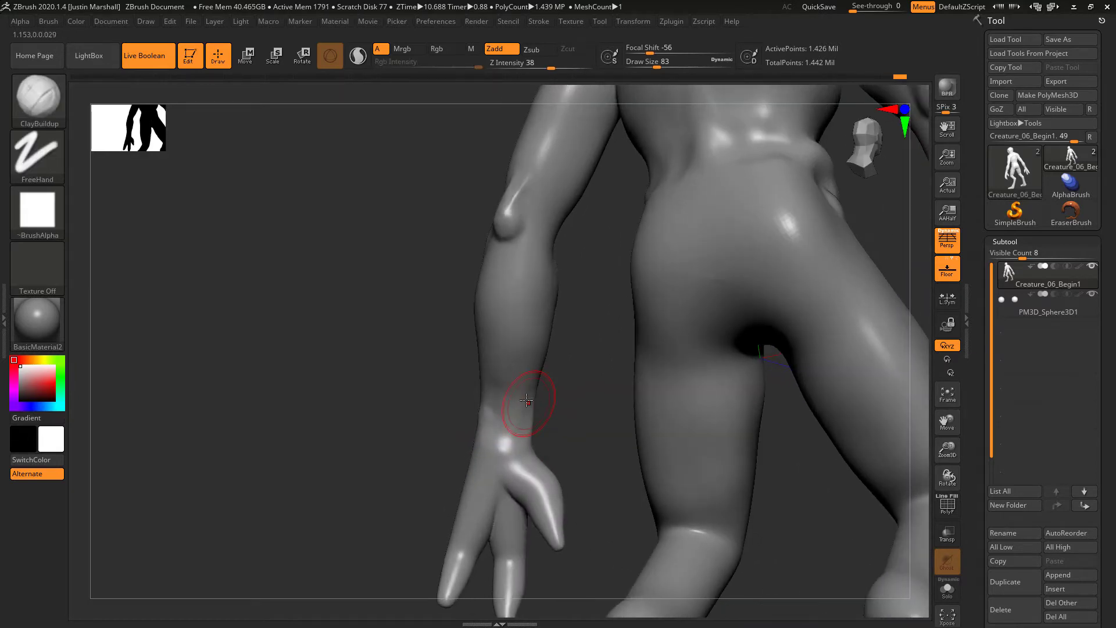
{"action": "key", "text": "shift"}
{"action": "key", "text": "shift"}
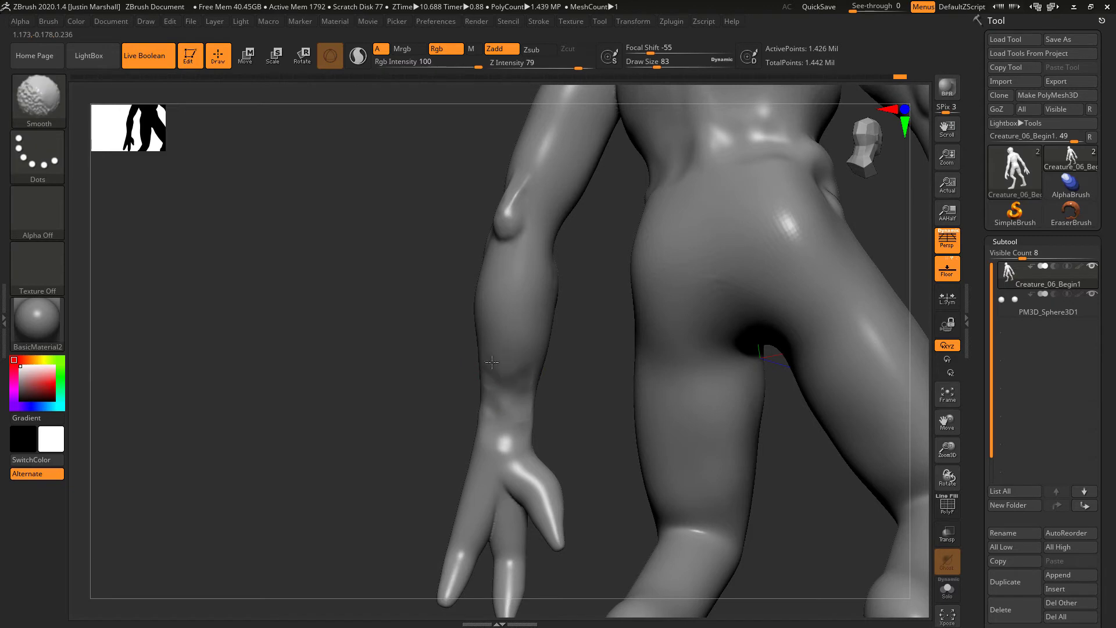
- Build up the back of the hand where it meets the wrist and smooth the transition
{"action": "mouse_move", "coordinate": [570, 359]}
{"action": "right_mouse_down"}
{"action": "mouse_move", "coordinate": [531, 366]}
{"action": "mouse_move", "coordinate": [486, 435]}
{"action": "right_mouse_up"}
{"action": "key", "text": "shift"}
{"action": "left_click_drag", "start_coordinate": [486, 435], "coordinate": [511, 448]}
{"action": "key", "text": "shift"}
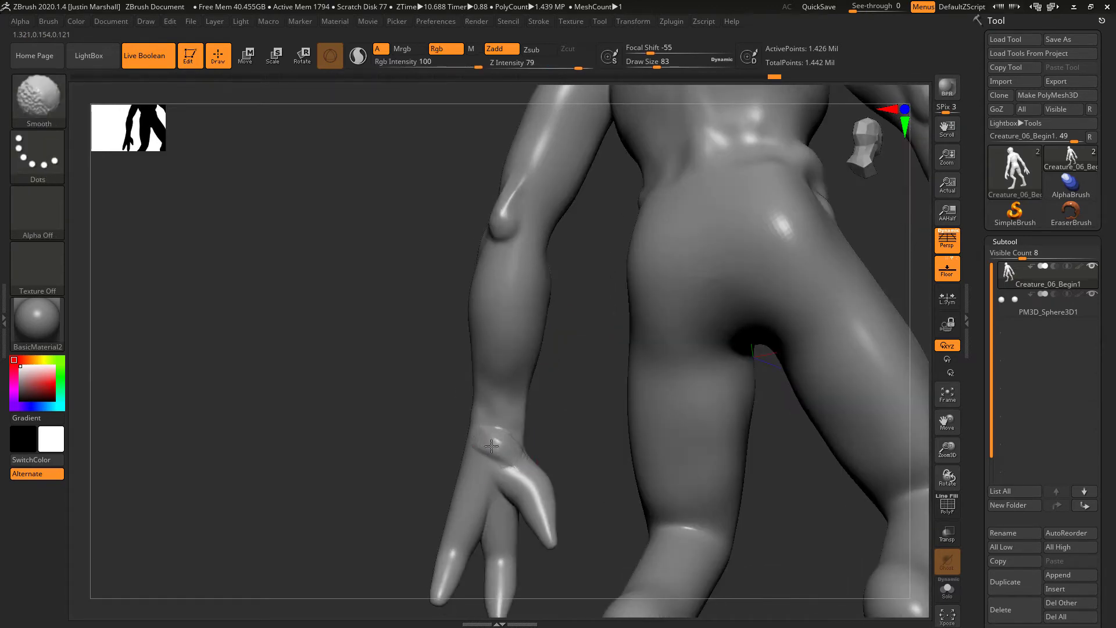
{"action": "mouse_move", "coordinate": [426, 403]}
{"action": "right_mouse_down"}
{"action": "mouse_move", "coordinate": [581, 415]}
{"action": "mouse_move", "coordinate": [593, 400]}
{"action": "mouse_move", "coordinate": [572, 349]}
{"action": "right_mouse_up"}
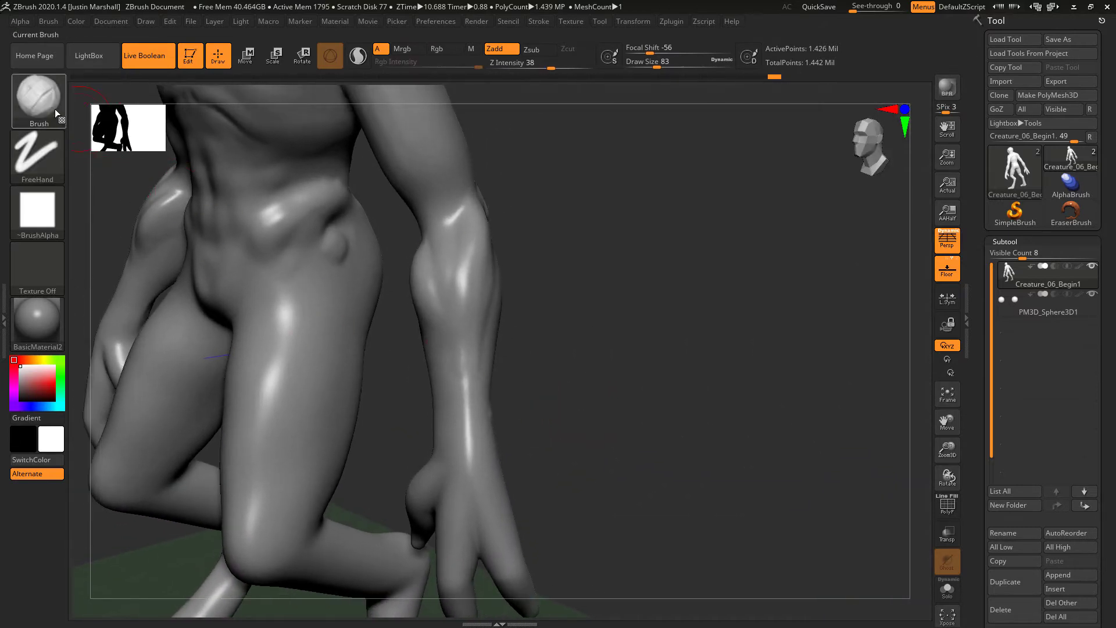
- Reshape the base of the thumb with the Move brush at draw size 120
{"action": "key", "text": "b"}
{"action": "key", "text": "m"}
{"action": "key", "text": "v"}
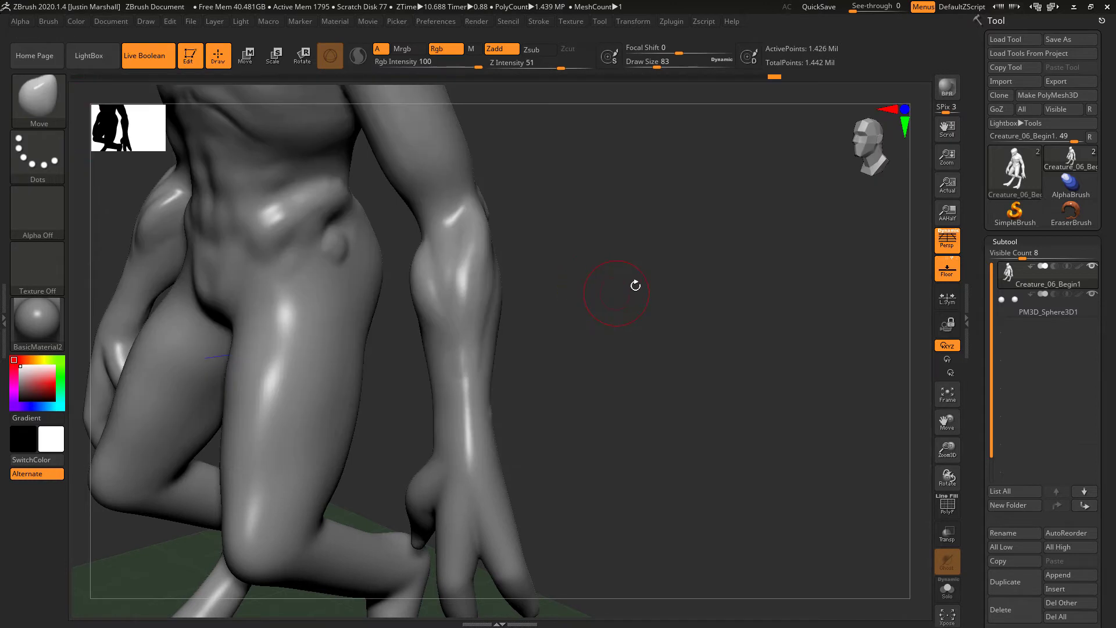
{"action": "mouse_move", "coordinate": [660, 340]}
{"action": "right_mouse_down"}
{"action": "mouse_move", "coordinate": [687, 316]}
{"action": "mouse_move", "coordinate": [678, 99]}
{"action": "mouse_move", "coordinate": [615, 391]}
{"action": "mouse_move", "coordinate": [569, 454]}
{"action": "mouse_move", "coordinate": [538, 391]}
{"action": "right_mouse_up"}
{"action": "type", "text": "s120"}
{"action": "key", "text": "Return"}
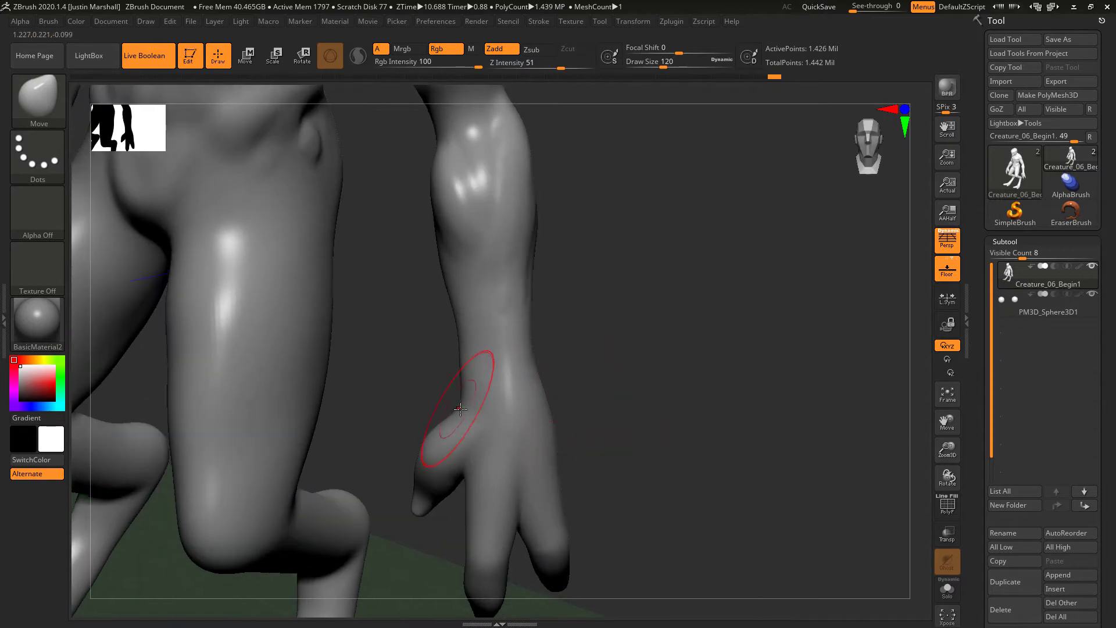
{"action": "left_click_drag", "start_coordinate": [436, 397], "coordinate": [432, 398]}
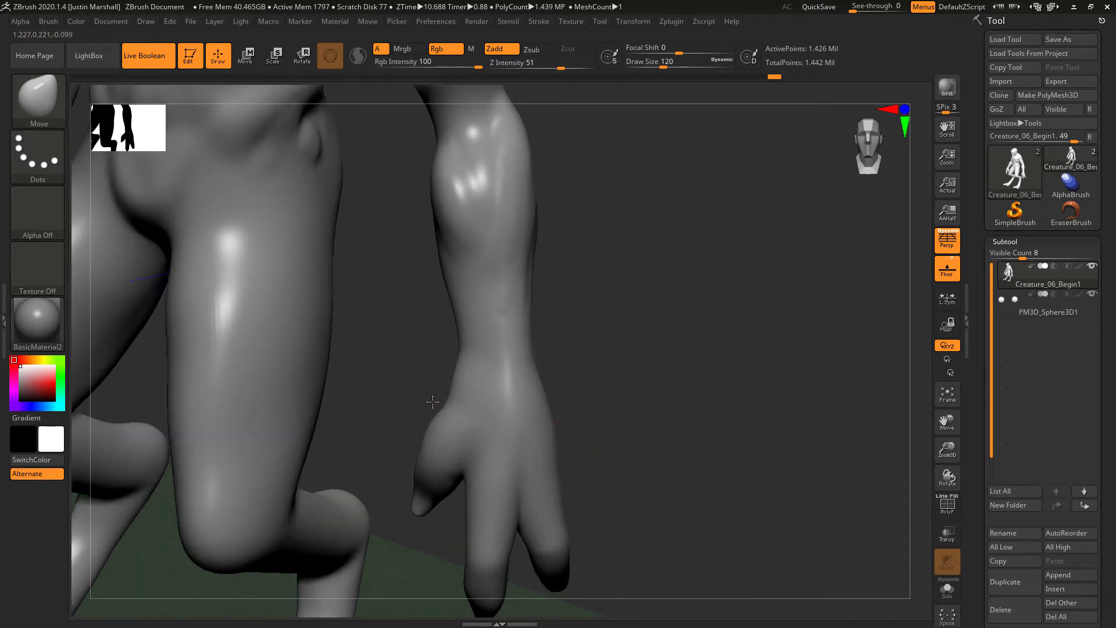
- Shift the form on the back of the hand with the Move brush and smooth the area between the fingers
{"action": "right_click_drag", "start_coordinate": [518, 409], "coordinate": [539, 453]}
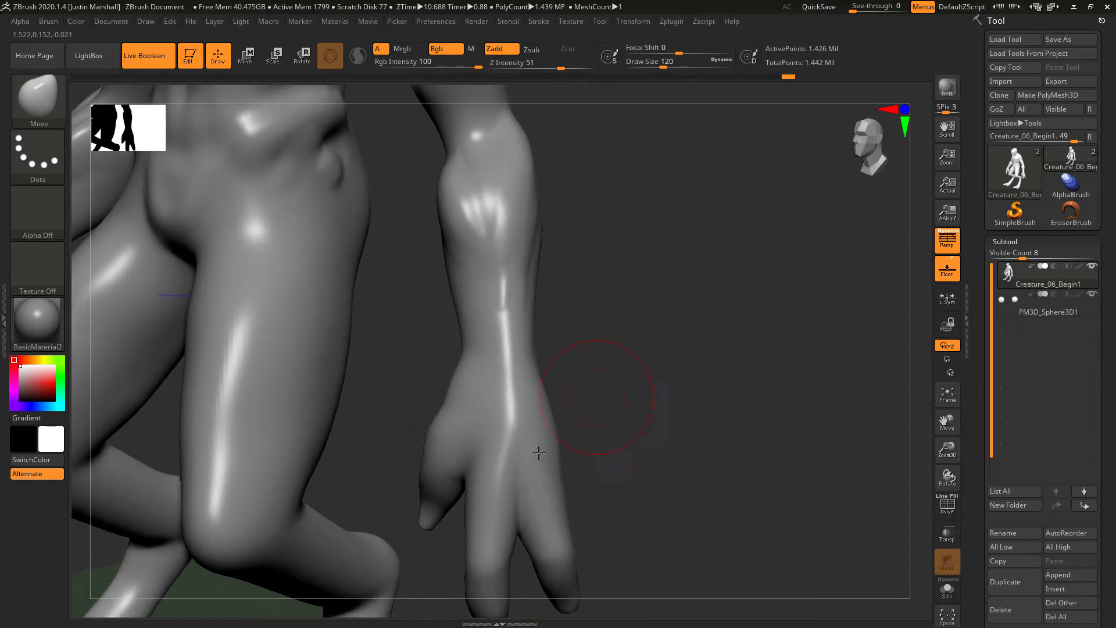
{"action": "left_click_drag", "start_coordinate": [509, 412], "coordinate": [497, 430]}
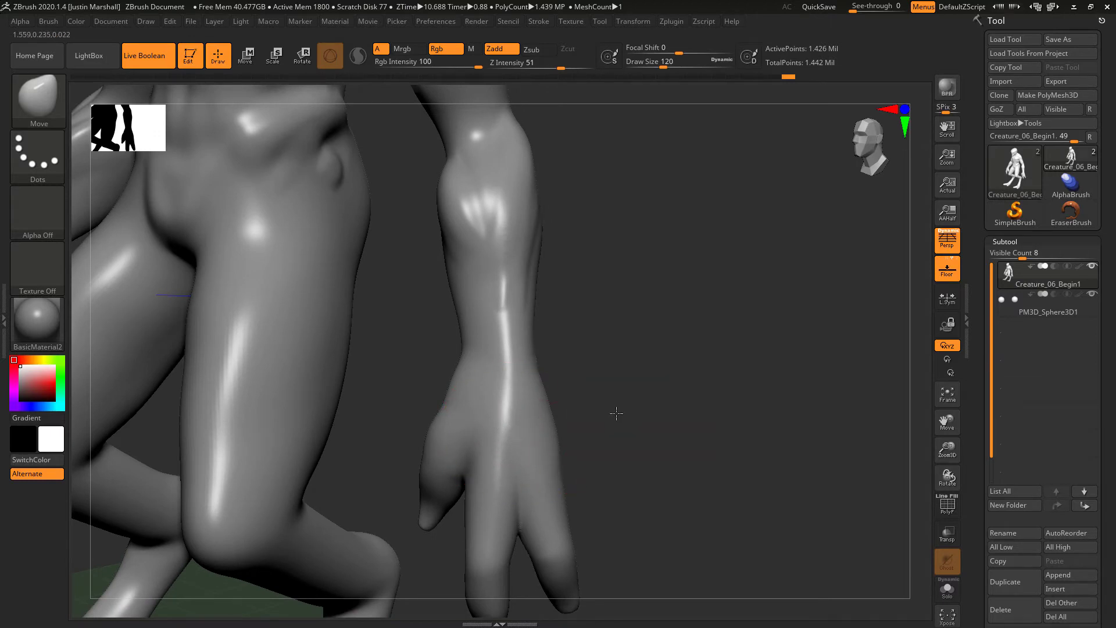
{"action": "right_click_drag", "start_coordinate": [616, 413], "coordinate": [548, 424]}
{"action": "key", "text": "shift"}
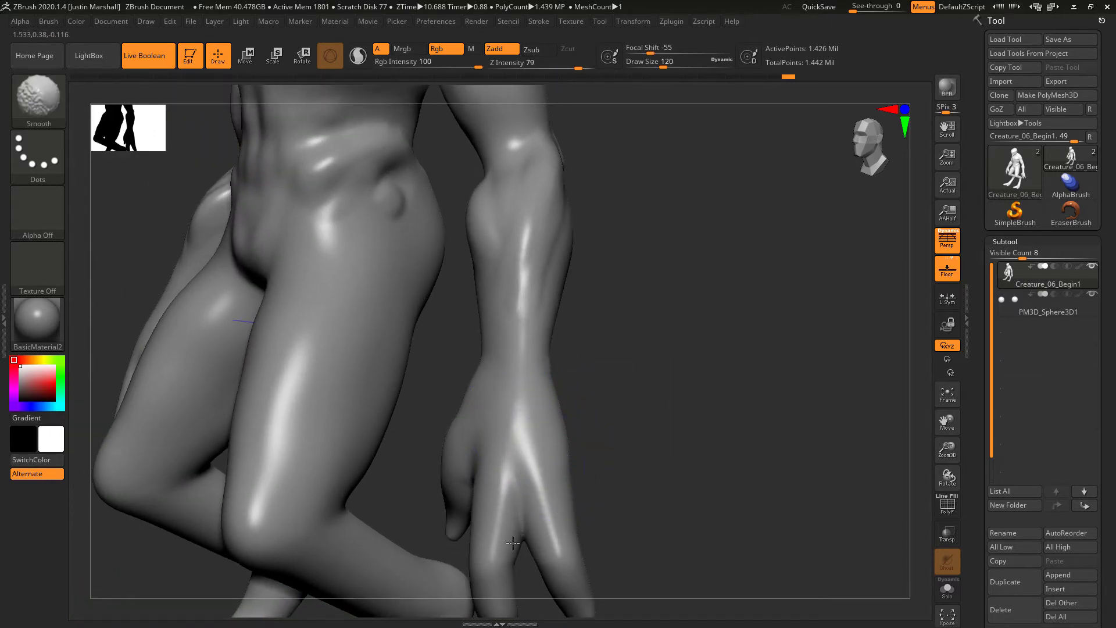
{"action": "right_click_drag", "start_coordinate": [629, 441], "coordinate": [577, 382]}
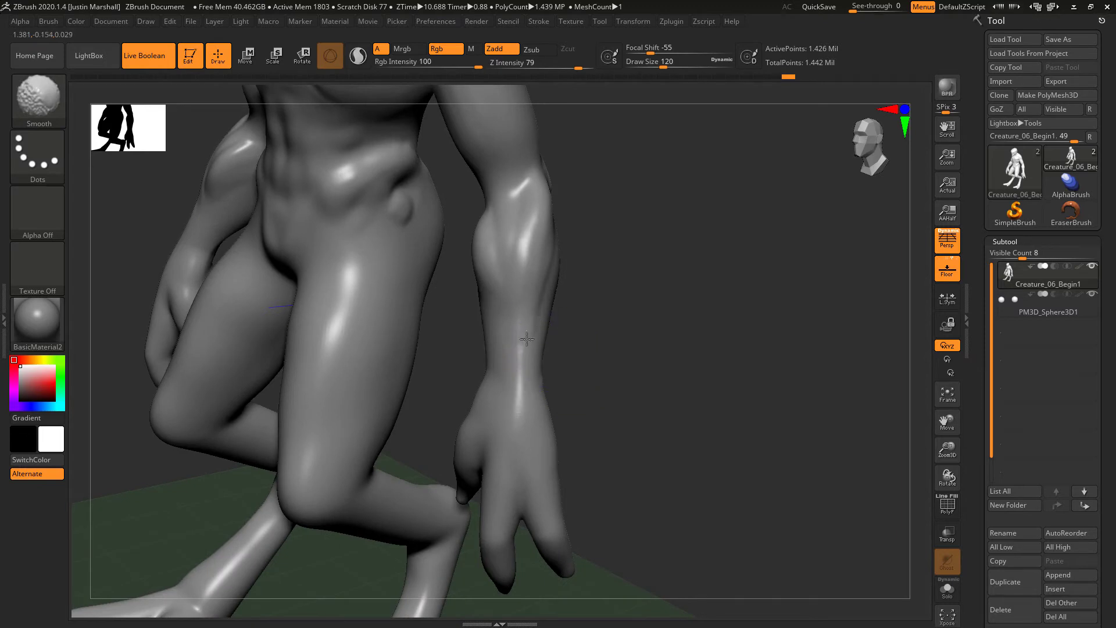
- Refine the wrist, finger and thumb contours with the Move brush
{"action": "mouse_move", "coordinate": [573, 347]}
{"action": "right_mouse_down"}
{"action": "mouse_move", "coordinate": [578, 369]}
{"action": "mouse_move", "coordinate": [605, 366]}
{"action": "mouse_move", "coordinate": [597, 430]}
{"action": "mouse_move", "coordinate": [623, 374]}
{"action": "mouse_move", "coordinate": [630, 389]}
{"action": "mouse_move", "coordinate": [531, 399]}
{"action": "right_mouse_up"}
{"action": "mouse_move", "coordinate": [634, 380]}
{"action": "right_mouse_down"}
{"action": "mouse_move", "coordinate": [622, 349]}
{"action": "mouse_move", "coordinate": [486, 486]}
{"action": "right_mouse_up"}
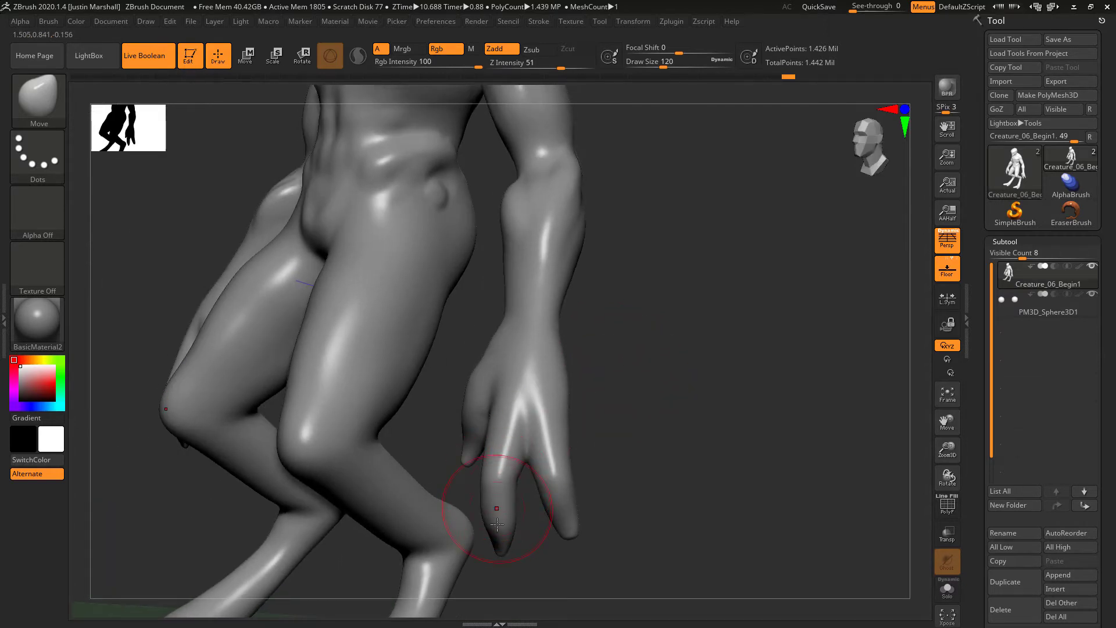
{"action": "mouse_move", "coordinate": [646, 469]}
{"action": "right_mouse_down"}
{"action": "mouse_move", "coordinate": [618, 391]}
{"action": "mouse_move", "coordinate": [484, 430]}
{"action": "right_mouse_up"}
{"action": "key", "text": "ctrl"}
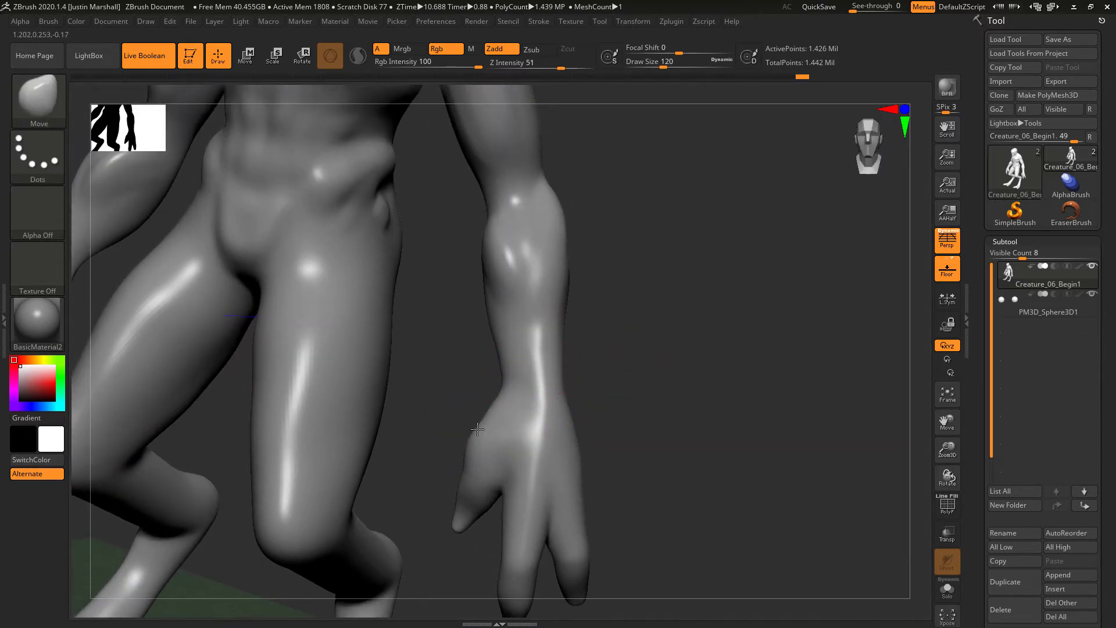
- Adjust the overall forearm and elbow silhouette with the Move brush at draw size 192
{"action": "mouse_move", "coordinate": [622, 341]}
{"action": "right_mouse_down"}
{"action": "mouse_move", "coordinate": [494, 325]}
{"action": "mouse_move", "coordinate": [508, 398]}
{"action": "mouse_move", "coordinate": [570, 413]}
{"action": "mouse_move", "coordinate": [680, 369]}
{"action": "mouse_move", "coordinate": [688, 134]}
{"action": "right_mouse_up"}
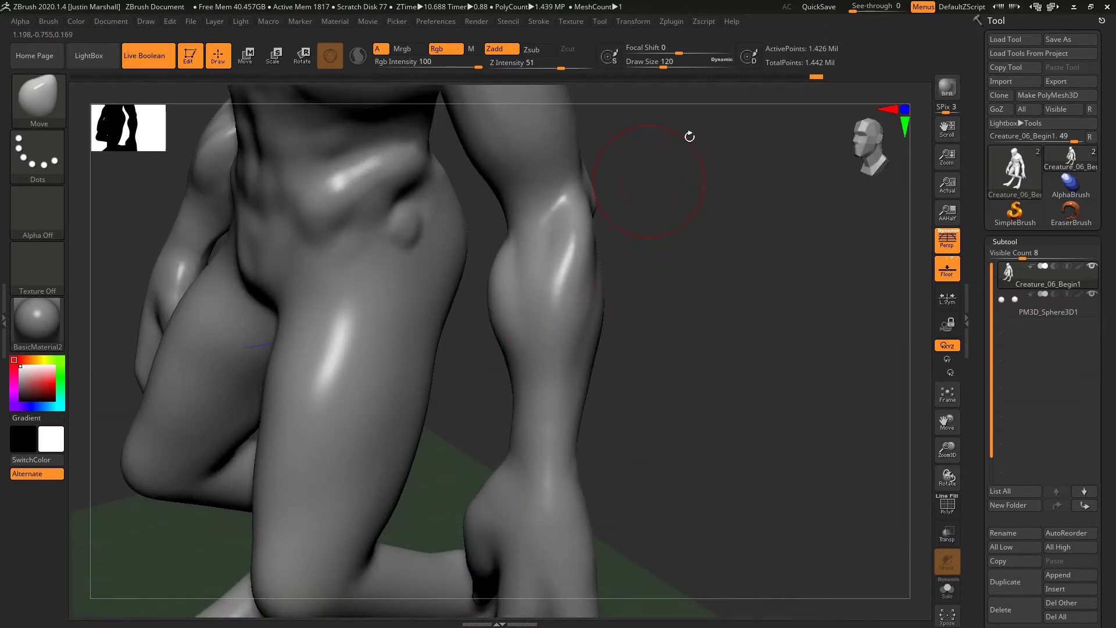
{"action": "left_click_drag", "start_coordinate": [666, 65], "coordinate": [676, 65]}
{"action": "mouse_move", "coordinate": [669, 279]}
{"action": "right_mouse_down"}
{"action": "mouse_move", "coordinate": [665, 324]}
{"action": "mouse_move", "coordinate": [498, 392]}
{"action": "right_mouse_up"}
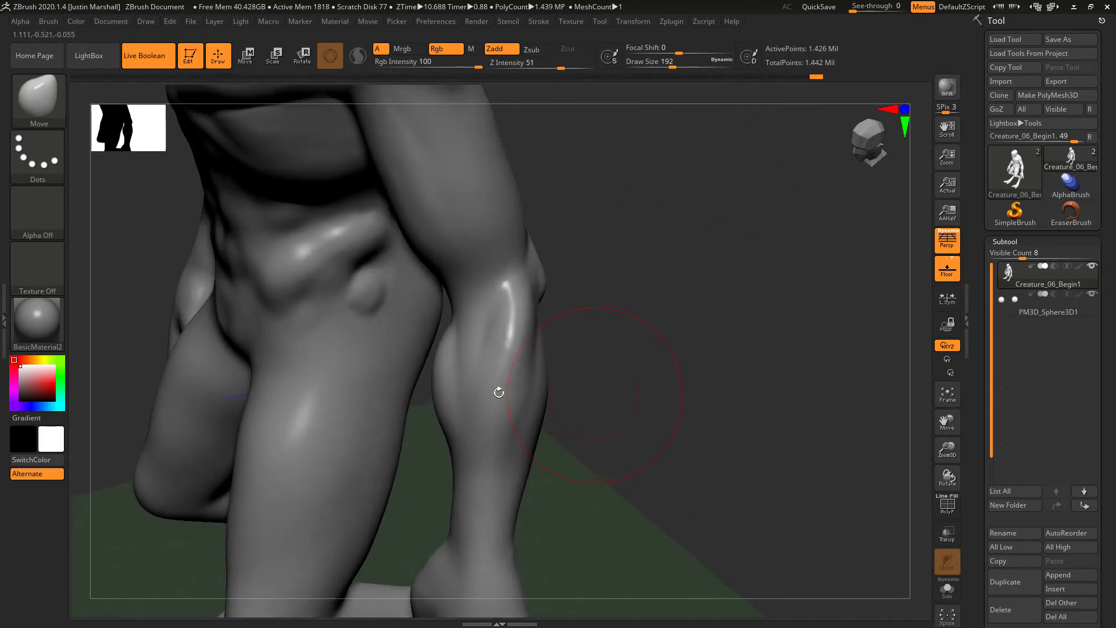
{"action": "mouse_move", "coordinate": [612, 386]}
{"action": "right_mouse_down"}
{"action": "mouse_move", "coordinate": [411, 398]}
{"action": "mouse_move", "coordinate": [630, 376]}
{"action": "mouse_move", "coordinate": [479, 424]}
{"action": "mouse_move", "coordinate": [560, 292]}
{"action": "right_mouse_up"}
- Carve creases and tendon lines across the inner elbow with the DamStandard brush at draw size 83, smoothing them and raising the fold's edge
{"action": "left_click", "coordinate": [56, 102]}
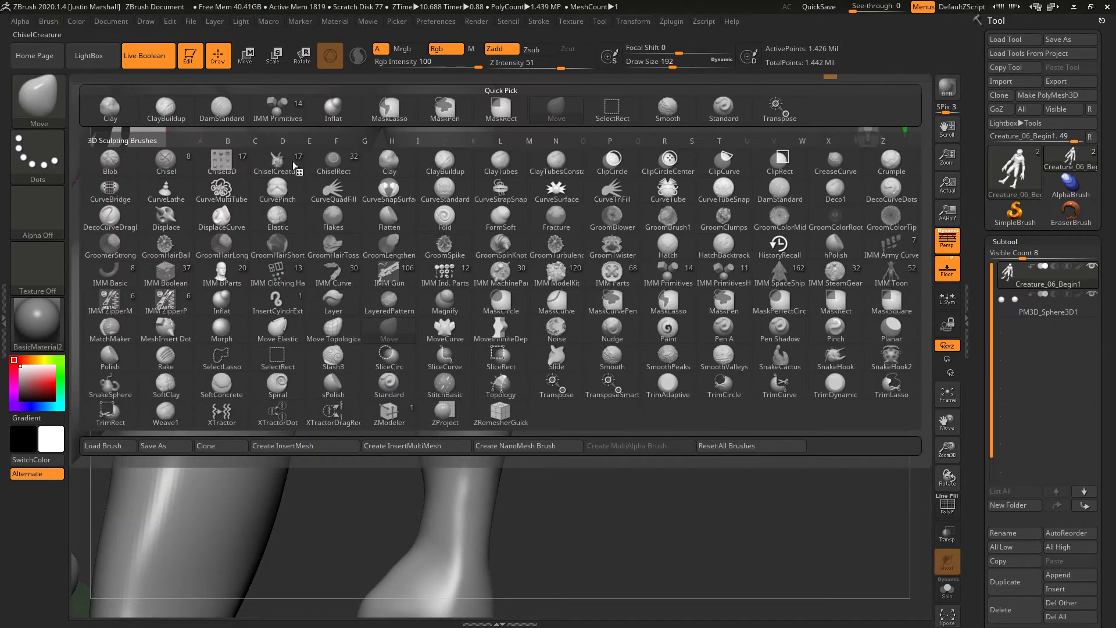
{"action": "left_click", "coordinate": [779, 190]}
{"action": "key", "text": "s"}
{"action": "left_click_drag", "start_coordinate": [546, 195], "coordinate": [487, 291]}
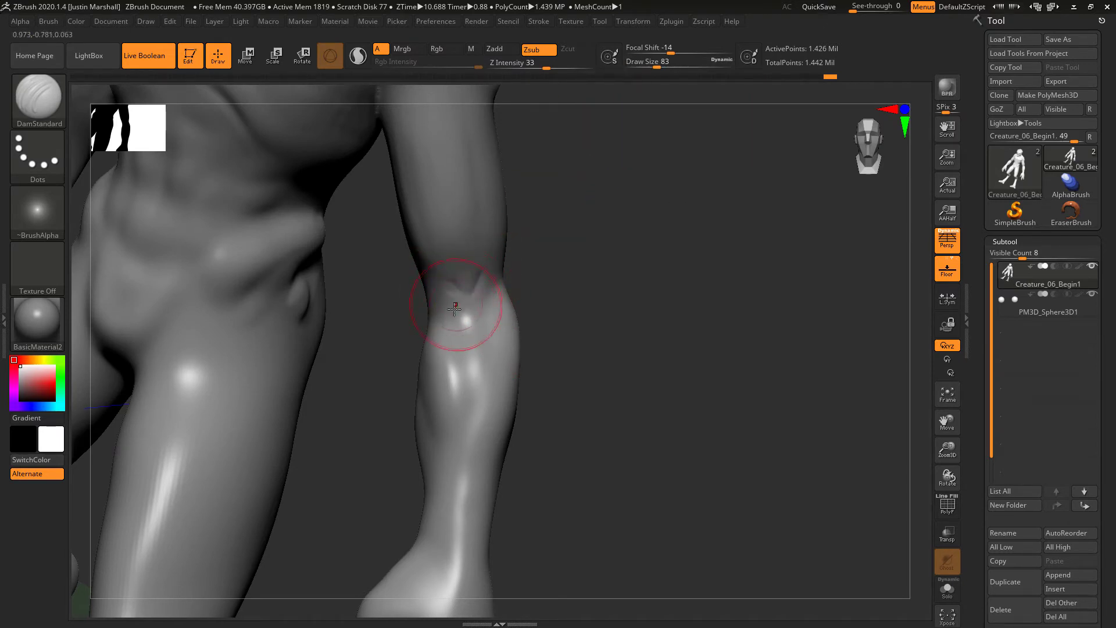
{"action": "mouse_move", "coordinate": [483, 315]}
{"action": "left_mouse_down"}
{"action": "mouse_move", "coordinate": [465, 321]}
{"action": "mouse_move", "coordinate": [466, 306]}
{"action": "left_mouse_up"}
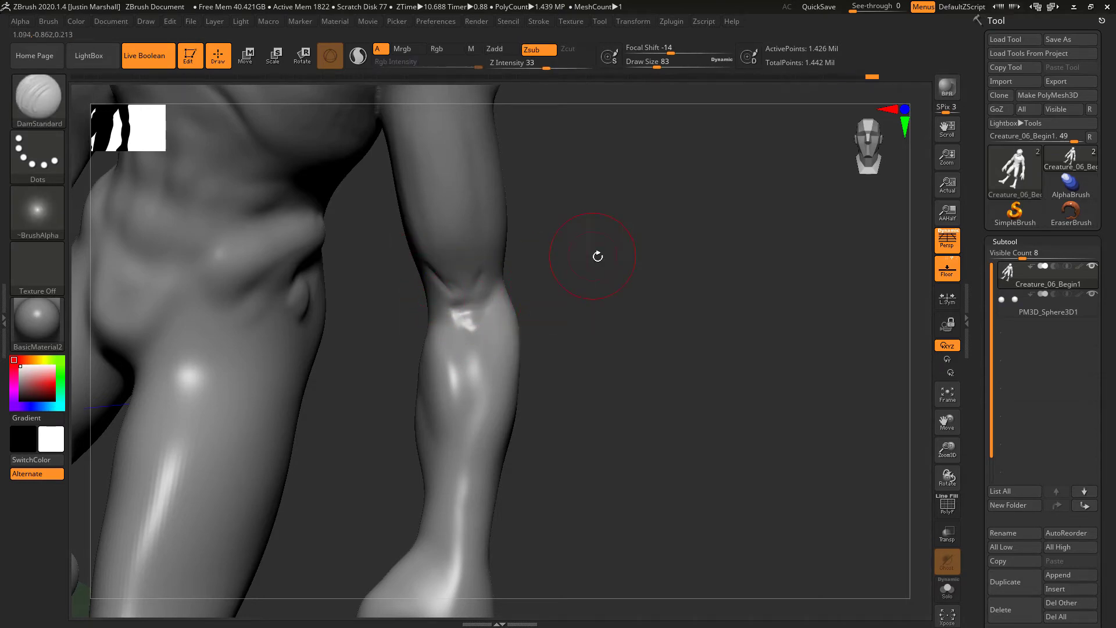
{"action": "left_click_drag", "start_coordinate": [596, 256], "coordinate": [481, 293]}
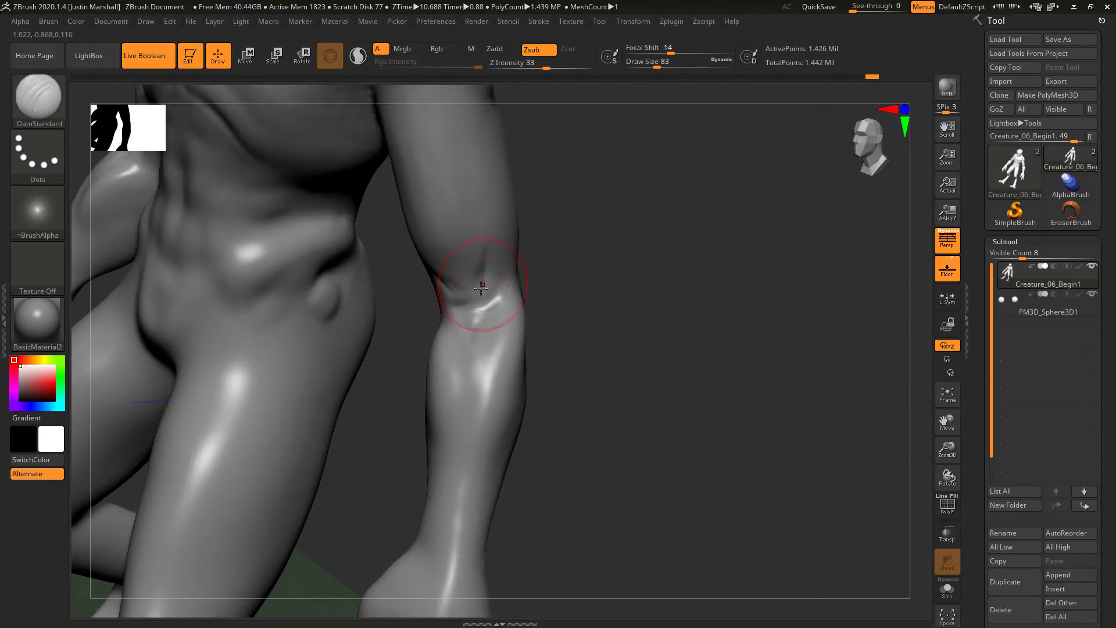
{"action": "key", "text": "shift"}
{"action": "left_click_drag", "start_coordinate": [451, 309], "coordinate": [497, 306], "text": "alt"}
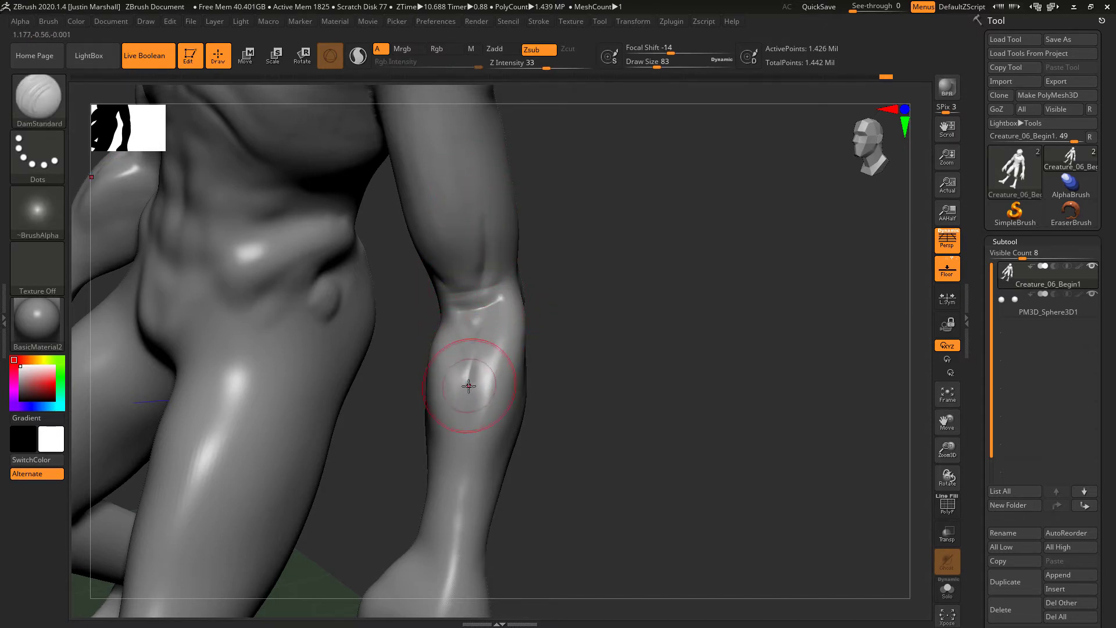
- Smooth the inner forearm below the elbow and blend the surface of the outer upper arm above the elbow
{"action": "key", "text": "shift"}
{"action": "mouse_move", "coordinate": [471, 369]}
{"action": "left_mouse_down"}
{"action": "mouse_move", "coordinate": [604, 376]}
{"action": "mouse_move", "coordinate": [554, 287]}
{"action": "left_mouse_up"}
{"action": "left_click_drag", "start_coordinate": [471, 363], "coordinate": [485, 384]}
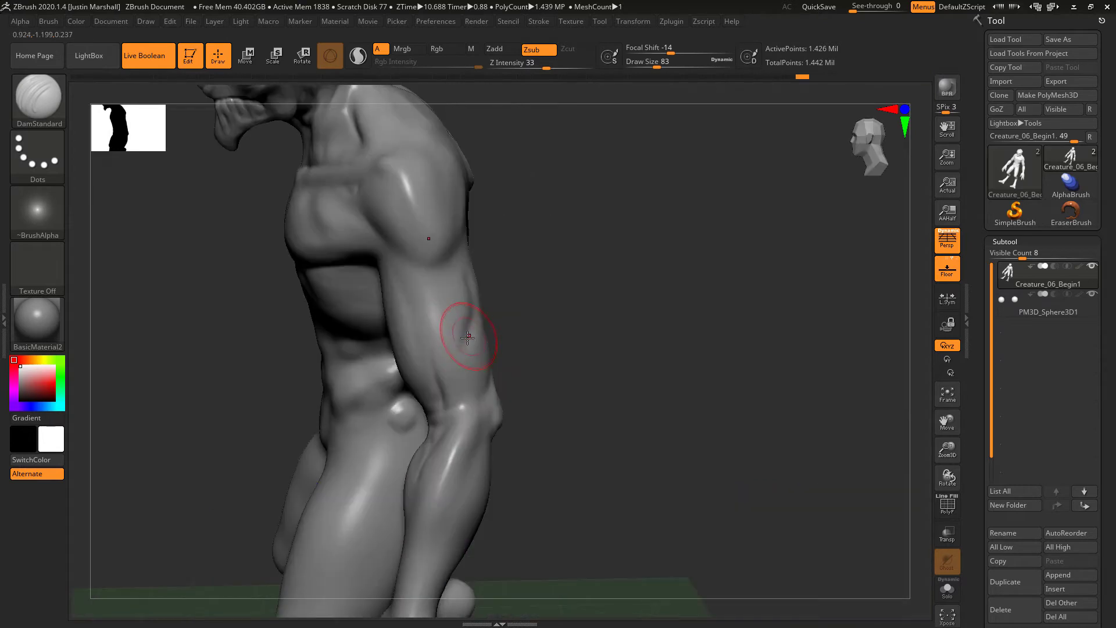
{"action": "key", "text": "shift"}
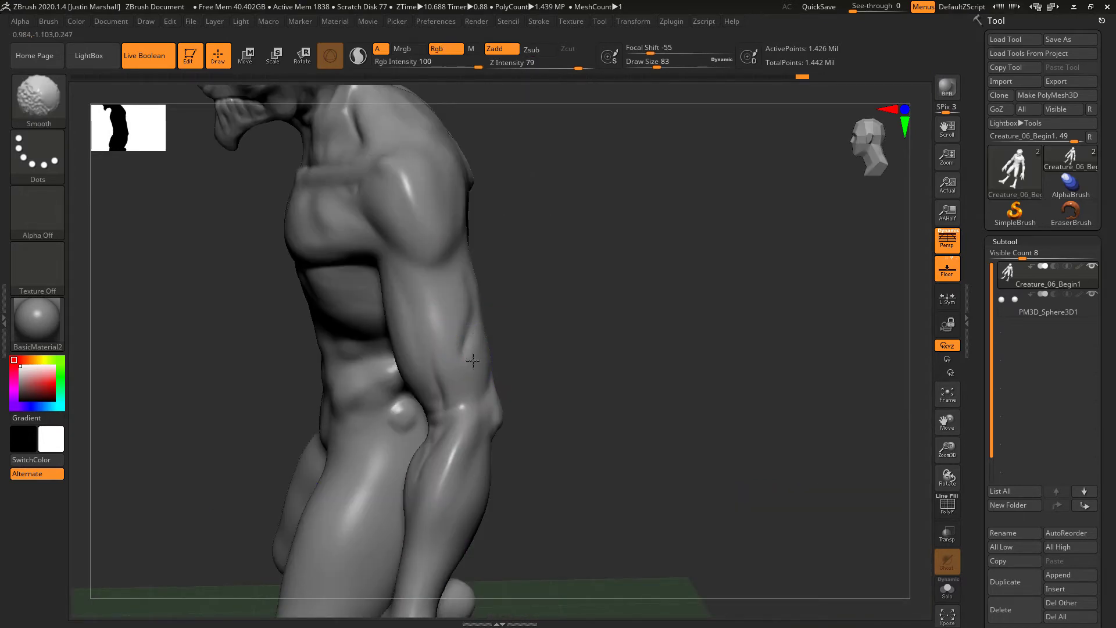
{"action": "left_click_drag", "start_coordinate": [568, 304], "coordinate": [602, 289]}
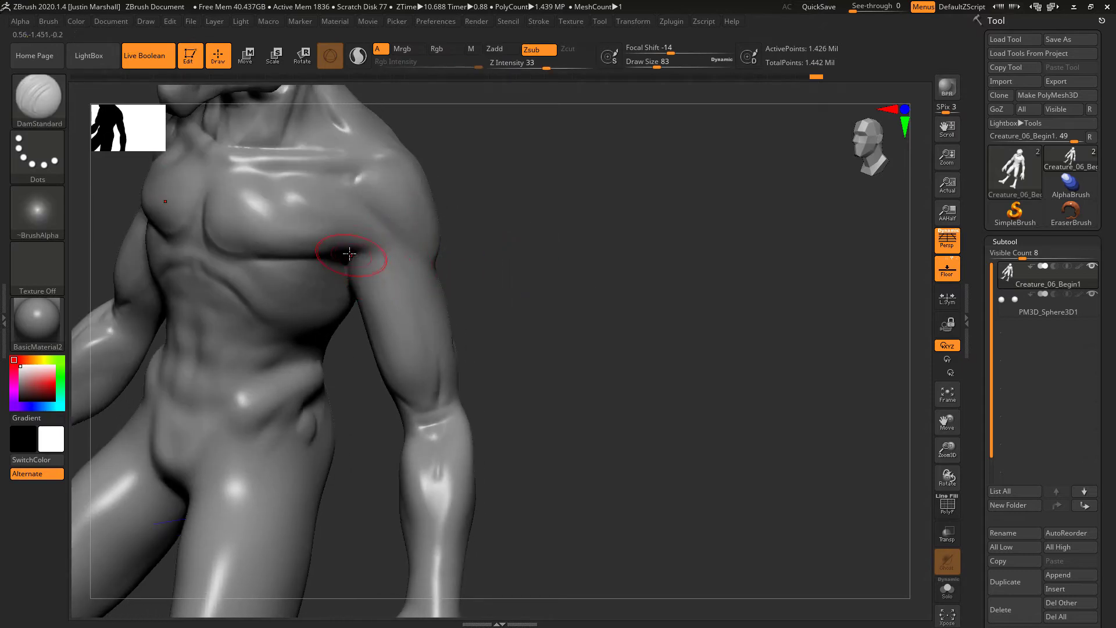
- Carve the crease where the chest meets the upper arm at the armpit with the DamStandard brush at draw size 83
{"action": "left_click_drag", "start_coordinate": [349, 254], "coordinate": [418, 259]}
{"action": "left_click_drag", "start_coordinate": [360, 212], "coordinate": [395, 258], "text": "shift"}
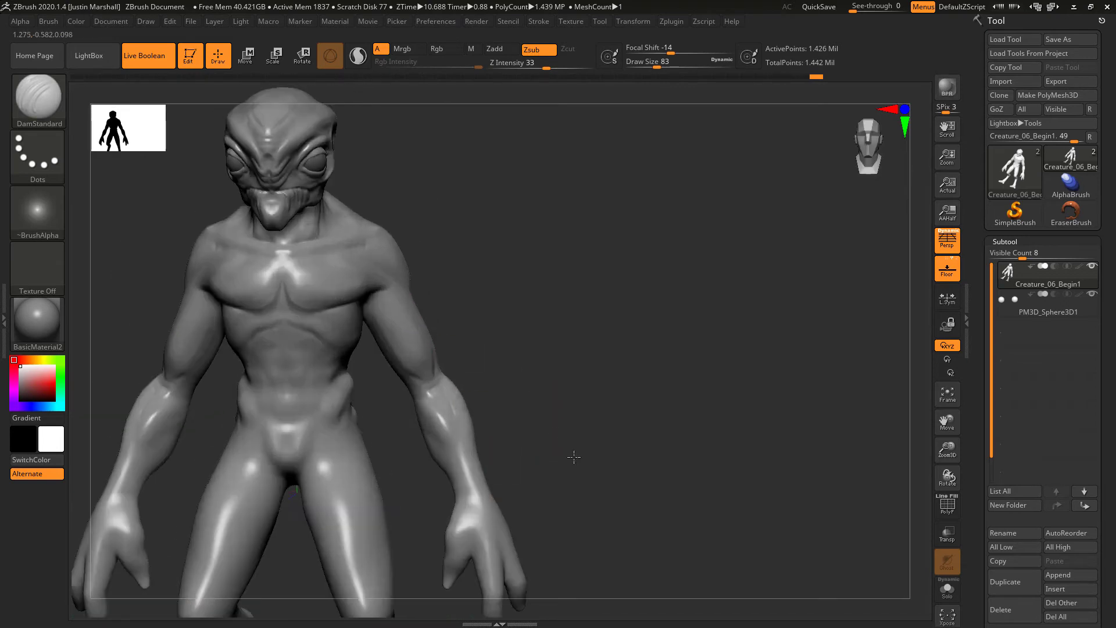
- Remesh the creature body with DynaMesh before working on the hand
{"action": "left_click_drag", "start_coordinate": [551, 441], "coordinate": [436, 424], "text": "alt"}
{"action": "left_click_drag", "start_coordinate": [567, 416], "coordinate": [615, 361]}
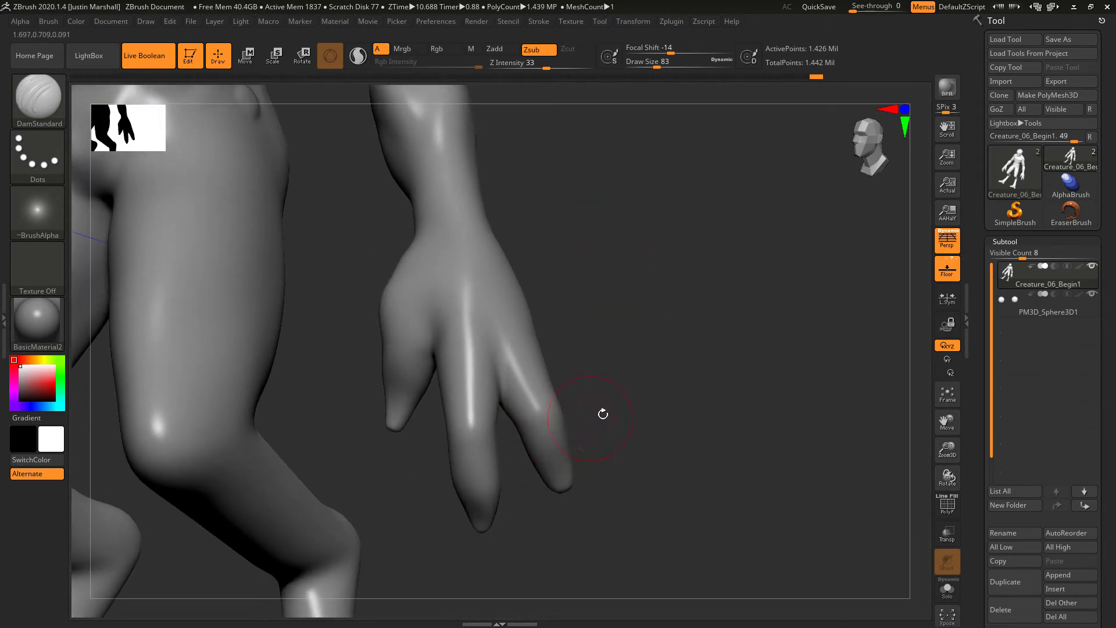
{"action": "mouse_move", "coordinate": [612, 406]}
{"action": "left_mouse_down"}
{"action": "mouse_move", "coordinate": [630, 366]}
{"action": "mouse_move", "coordinate": [623, 273]}
{"action": "mouse_move", "coordinate": [649, 293]}
{"action": "left_mouse_up"}
{"action": "left_click_drag", "start_coordinate": [666, 255], "coordinate": [678, 252], "text": "ctrl"}
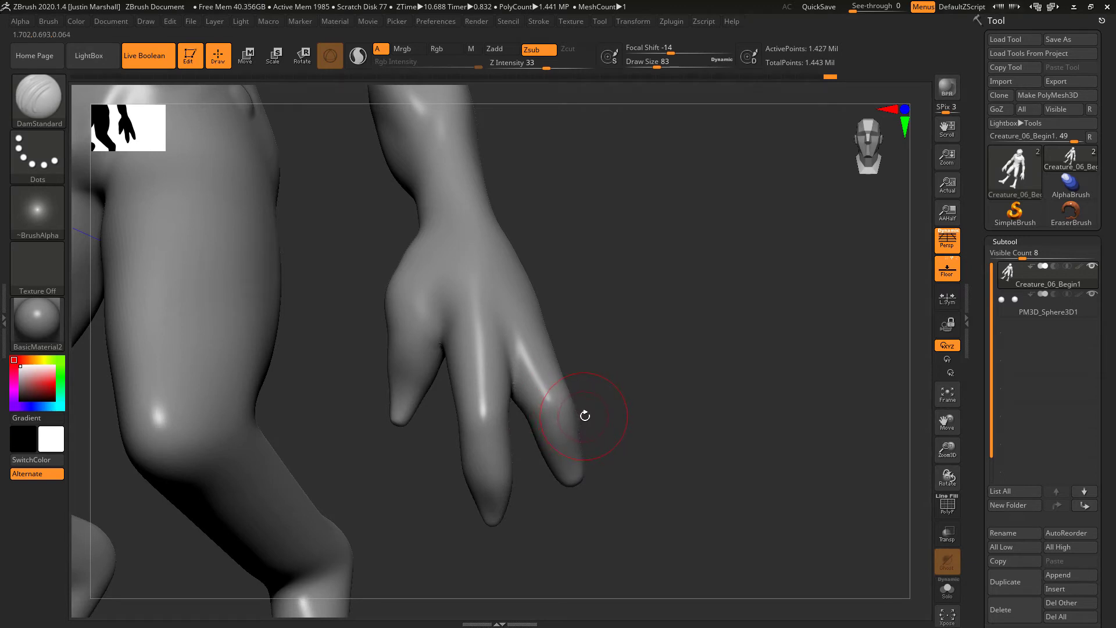
{"action": "left_click_drag", "start_coordinate": [646, 366], "coordinate": [608, 427]}
- Mask the tip of the outer finger all the way around with the MaskPen brush at draw size 56
{"action": "left_click_drag", "start_coordinate": [657, 68], "coordinate": [650, 68]}
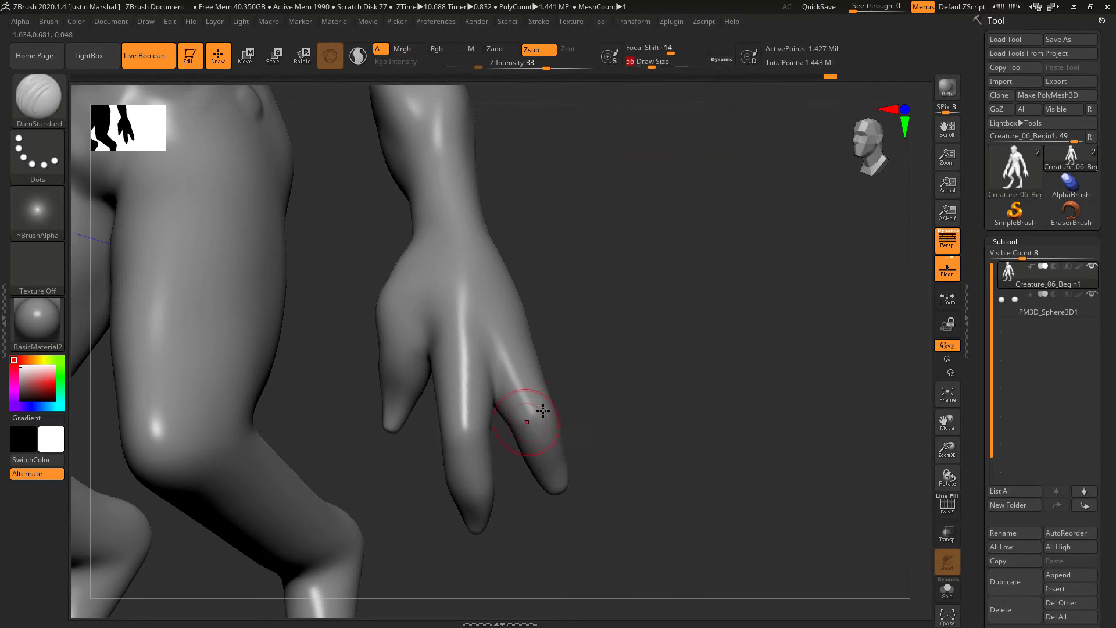
{"action": "mouse_move", "coordinate": [613, 406]}
{"action": "left_mouse_down"}
{"action": "mouse_move", "coordinate": [613, 333]}
{"action": "mouse_move", "coordinate": [630, 331]}
{"action": "left_mouse_up"}
{"action": "key", "text": "ctrl+shift"}
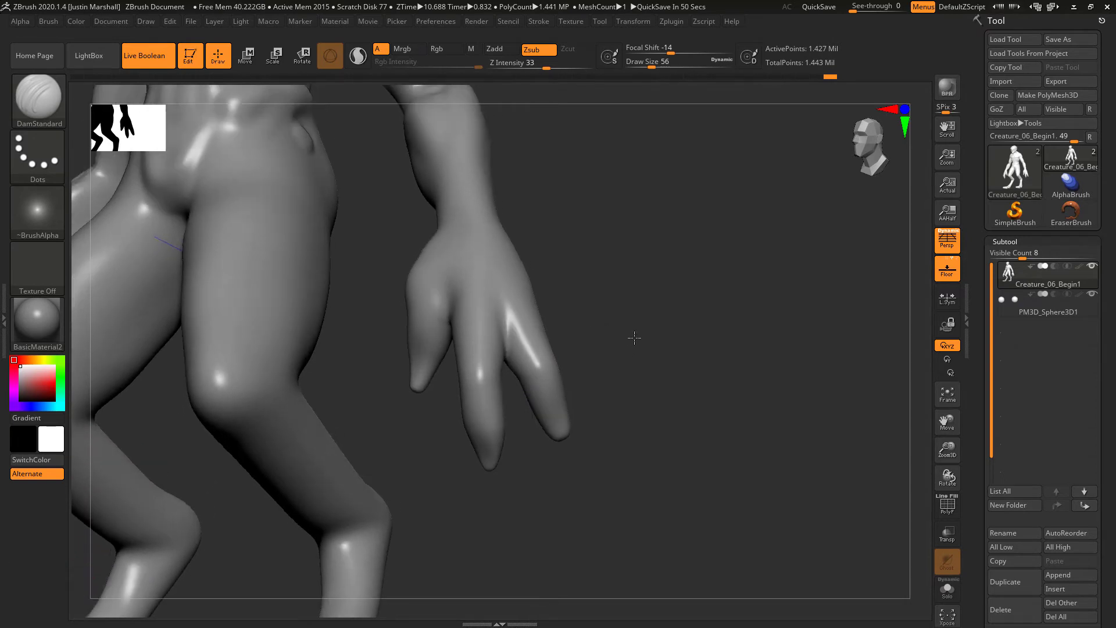
{"action": "left_click", "coordinate": [40, 104]}
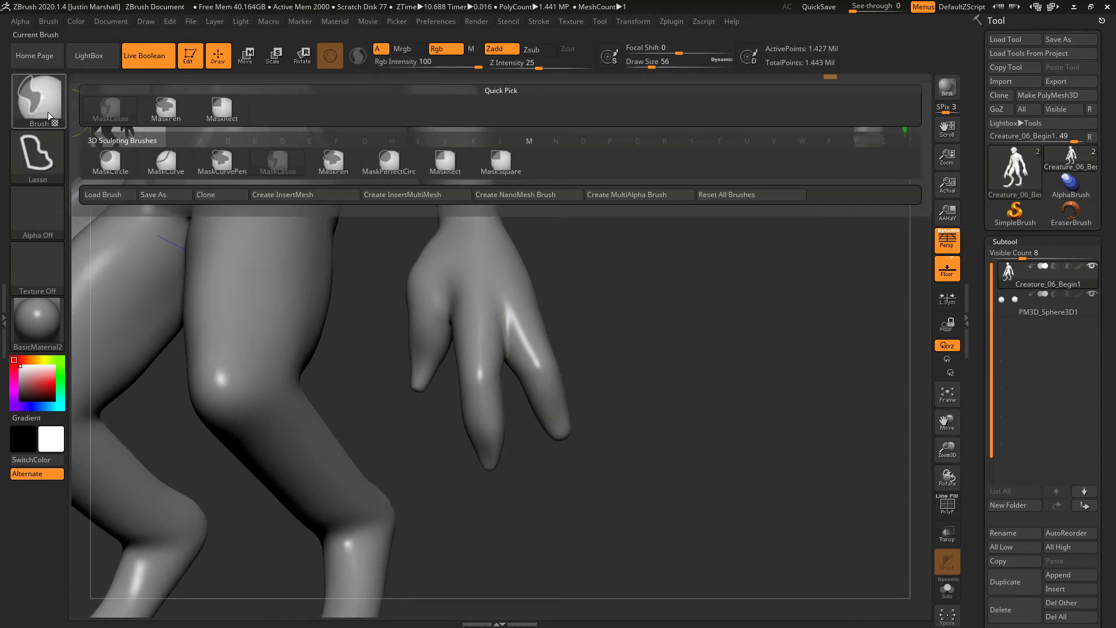
{"action": "left_click", "coordinate": [336, 164]}
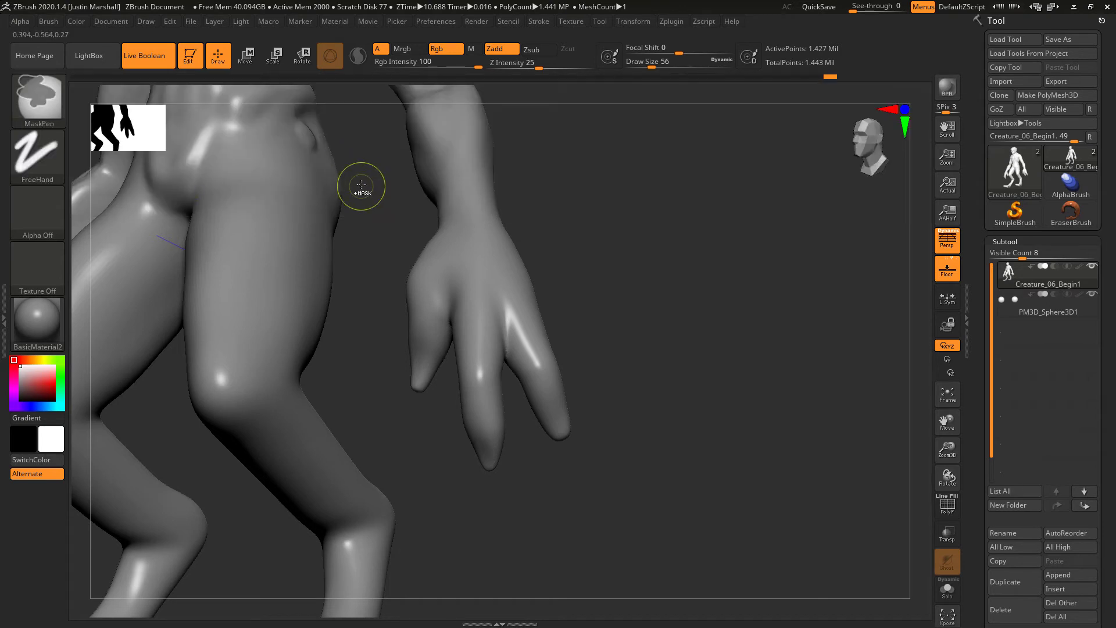
{"action": "mouse_move", "coordinate": [557, 420]}
{"action": "left_mouse_down", "text": "ctrl"}
{"action": "mouse_move", "coordinate": [550, 395]}
{"action": "mouse_move", "coordinate": [584, 381]}
{"action": "mouse_move", "coordinate": [538, 402]}
{"action": "left_mouse_up", "text": "ctrl"}
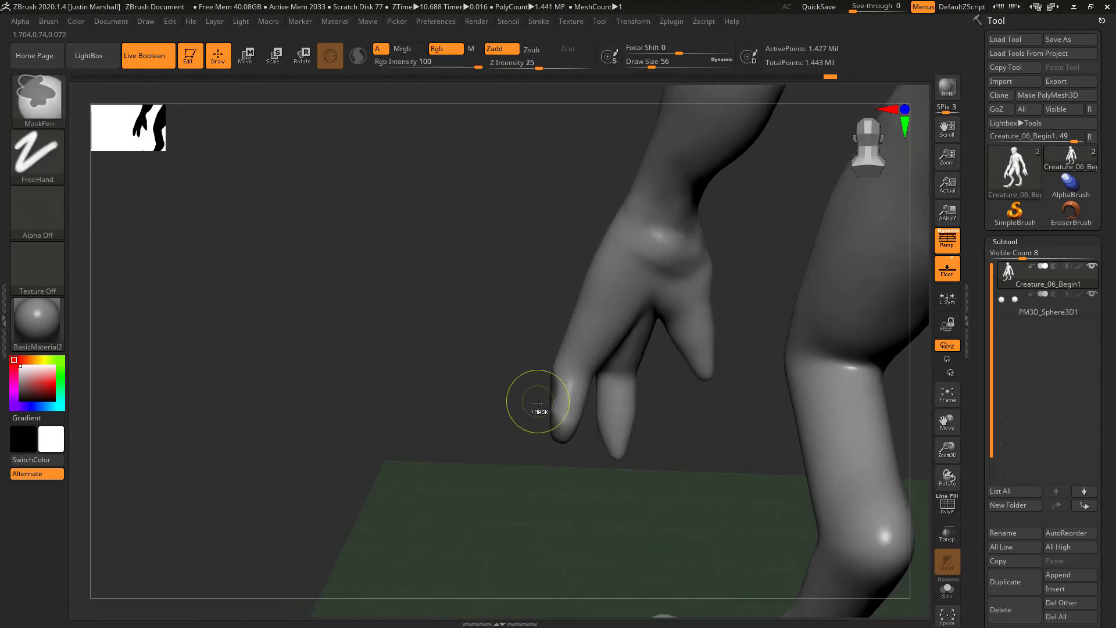
{"action": "key", "text": "ctrl"}
{"action": "mouse_move", "coordinate": [574, 463]}
{"action": "left_mouse_down"}
{"action": "mouse_move", "coordinate": [552, 442]}
{"action": "mouse_move", "coordinate": [574, 398]}
{"action": "mouse_move", "coordinate": [535, 385]}
{"action": "left_mouse_up"}
{"action": "key", "text": "ctrl"}
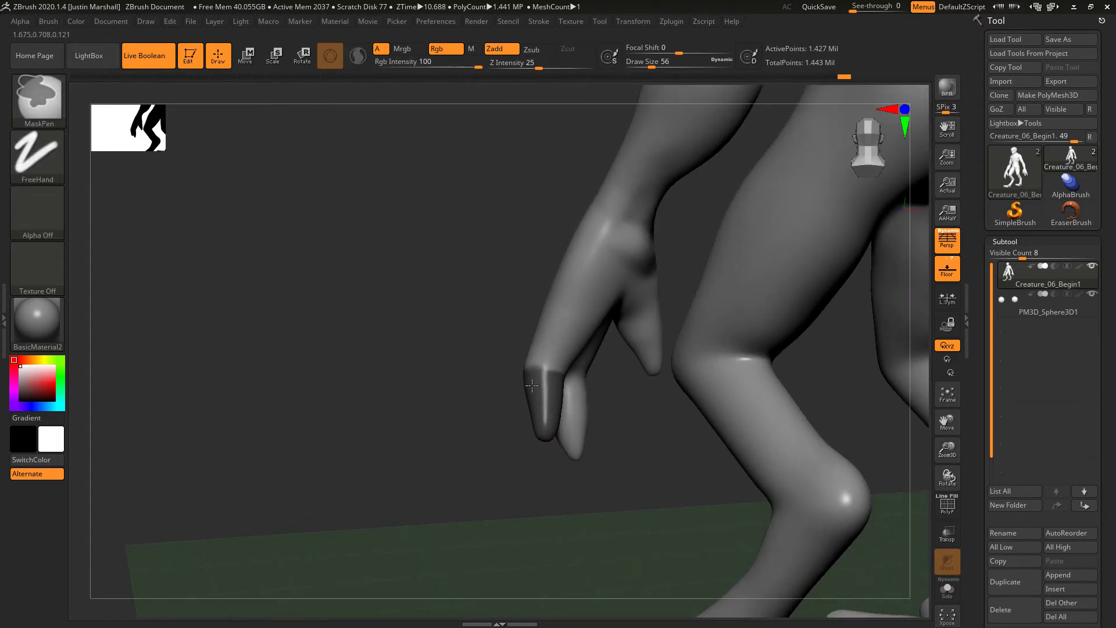
{"action": "left_click_drag", "start_coordinate": [528, 395], "coordinate": [583, 394]}
- Mask the tip of the middle finger on its front and back sides
{"action": "left_click_drag", "start_coordinate": [465, 462], "coordinate": [448, 410], "text": "ctrl"}
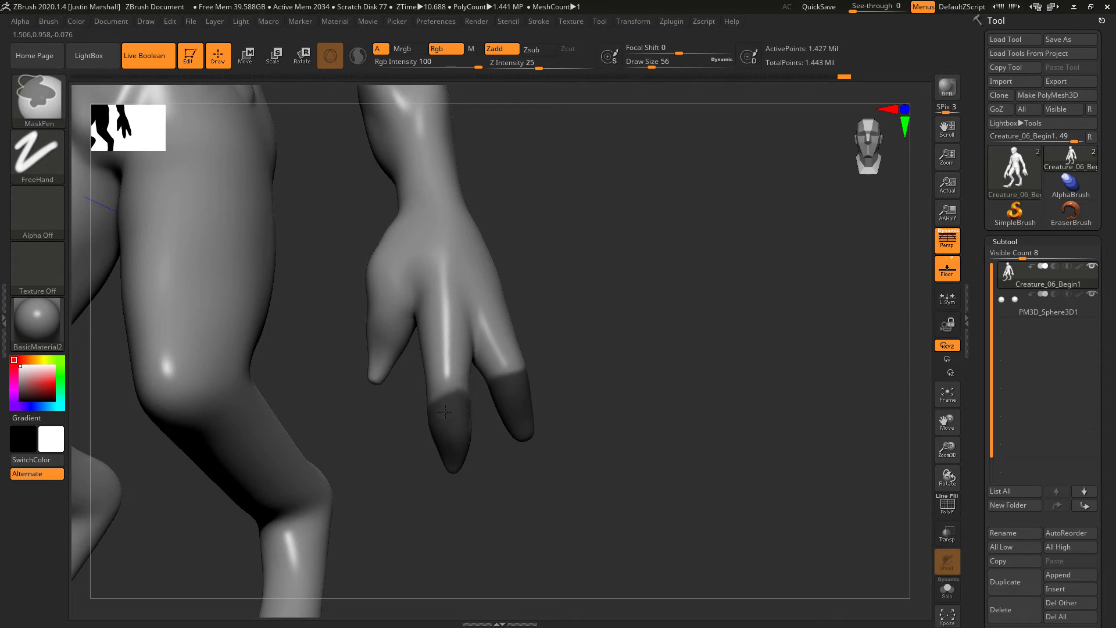
{"action": "mouse_move", "coordinate": [558, 409]}
{"action": "left_mouse_down"}
{"action": "mouse_move", "coordinate": [727, 410]}
{"action": "mouse_move", "coordinate": [465, 409]}
{"action": "mouse_move", "coordinate": [488, 417]}
{"action": "left_mouse_up"}
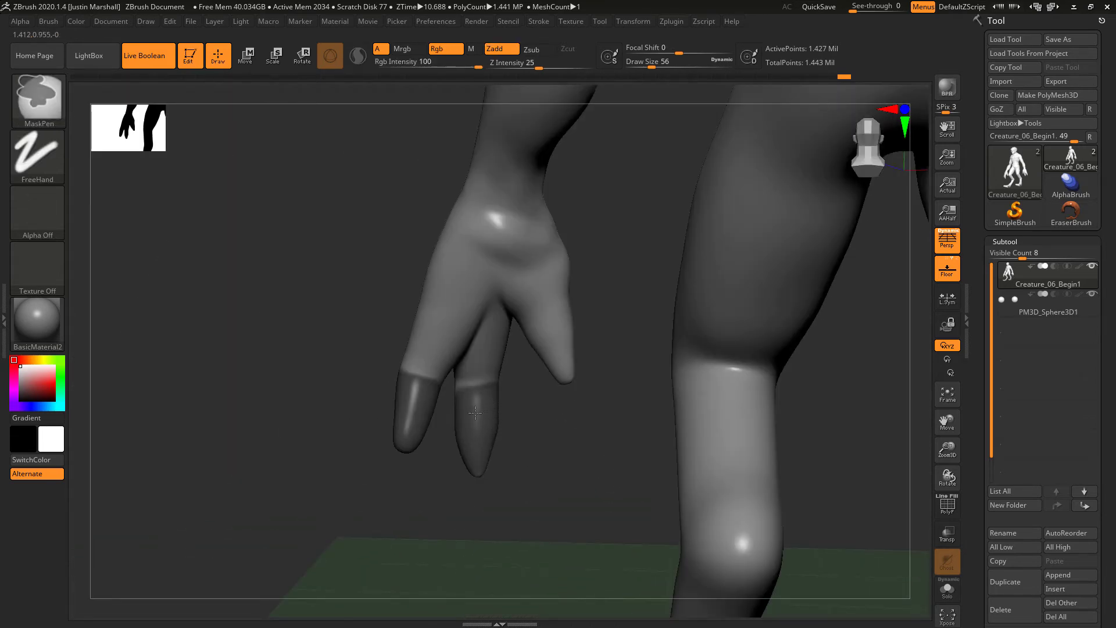
{"action": "mouse_move", "coordinate": [535, 440]}
{"action": "left_mouse_down"}
{"action": "mouse_move", "coordinate": [528, 480]}
{"action": "mouse_move", "coordinate": [475, 405]}
{"action": "mouse_move", "coordinate": [642, 326]}
{"action": "mouse_move", "coordinate": [391, 384]}
{"action": "mouse_move", "coordinate": [601, 356]}
{"action": "left_mouse_up"}
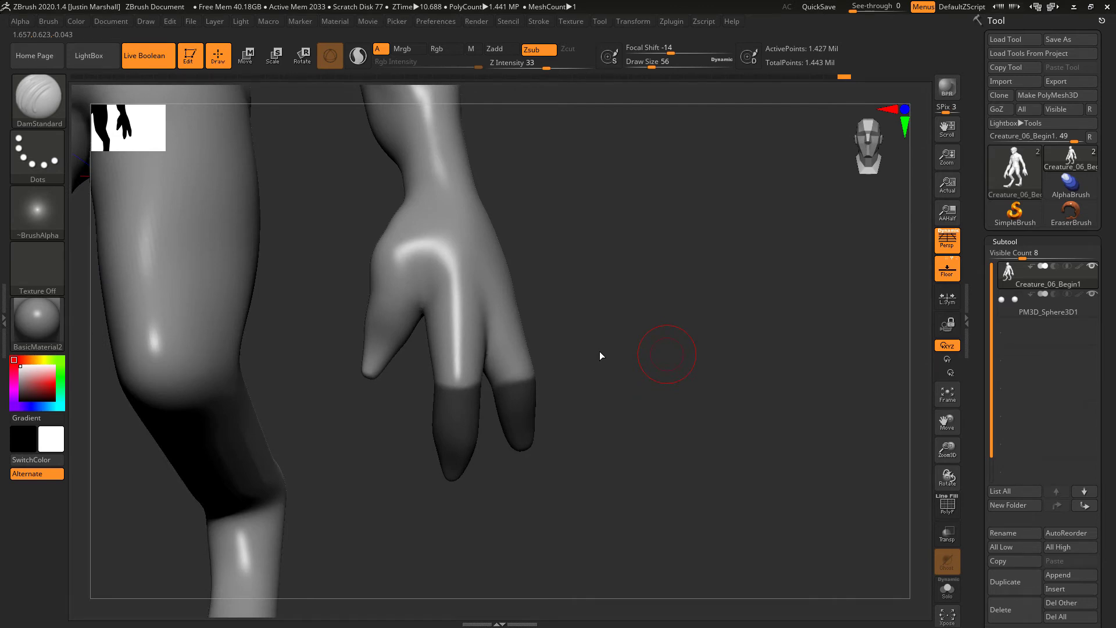
- Lengthen and reshape the thumb with the Move brush at draw size 120, undoing the last stroke
{"action": "key", "text": "b"}
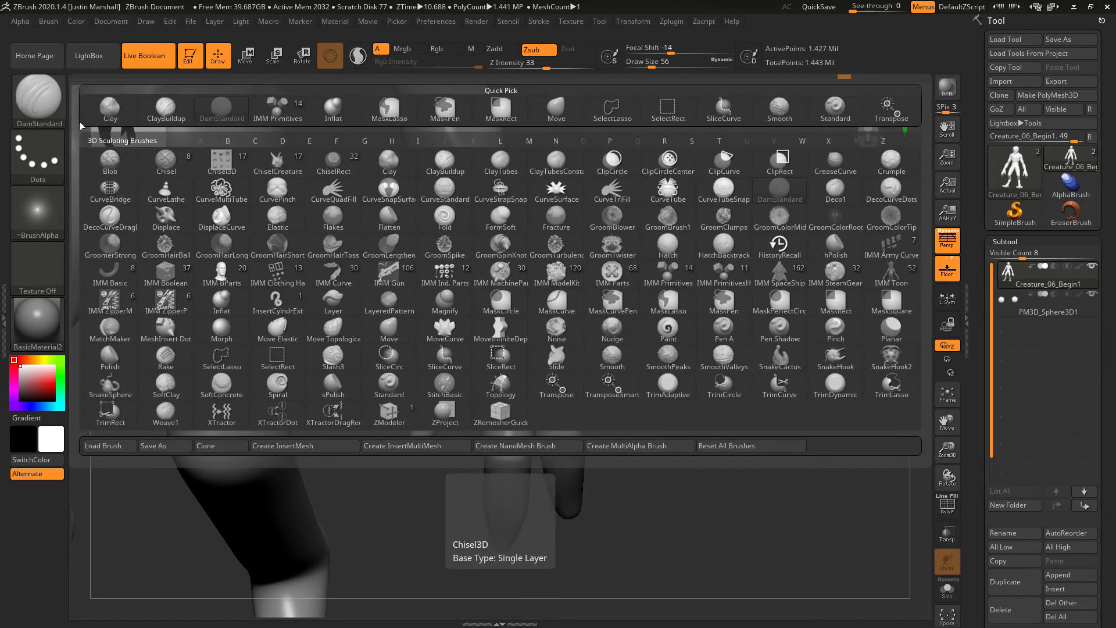
{"action": "key", "text": "m"}
{"action": "key", "text": "v"}
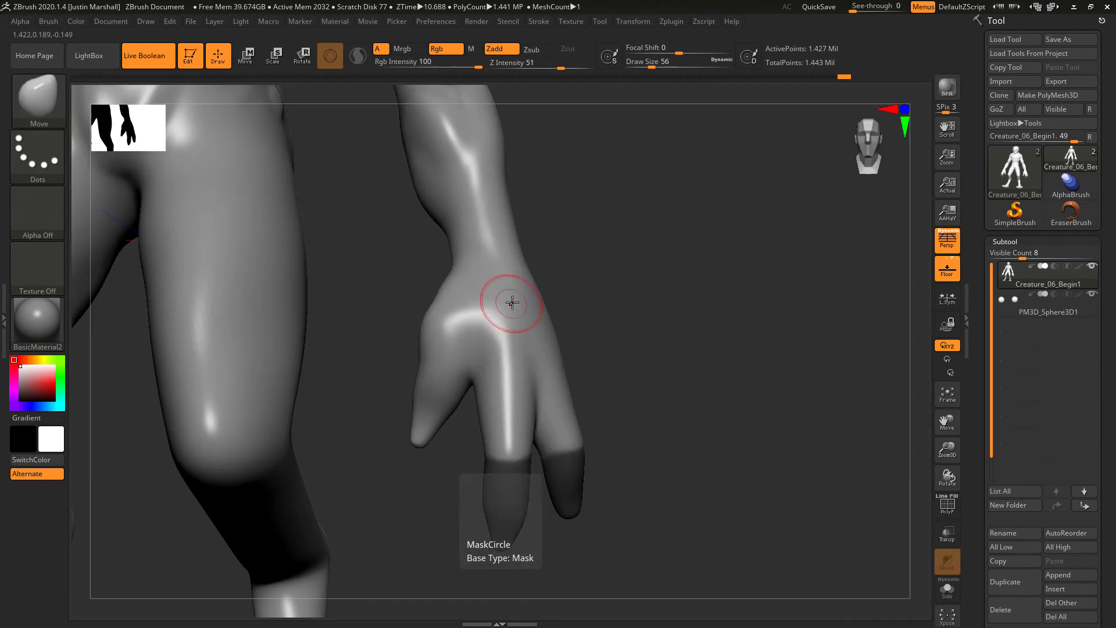
{"action": "left_click_drag", "start_coordinate": [651, 66], "coordinate": [662, 65]}
{"action": "mouse_move", "coordinate": [415, 372]}
{"action": "left_mouse_down"}
{"action": "mouse_move", "coordinate": [408, 419]}
{"action": "mouse_move", "coordinate": [415, 386]}
{"action": "left_mouse_up"}
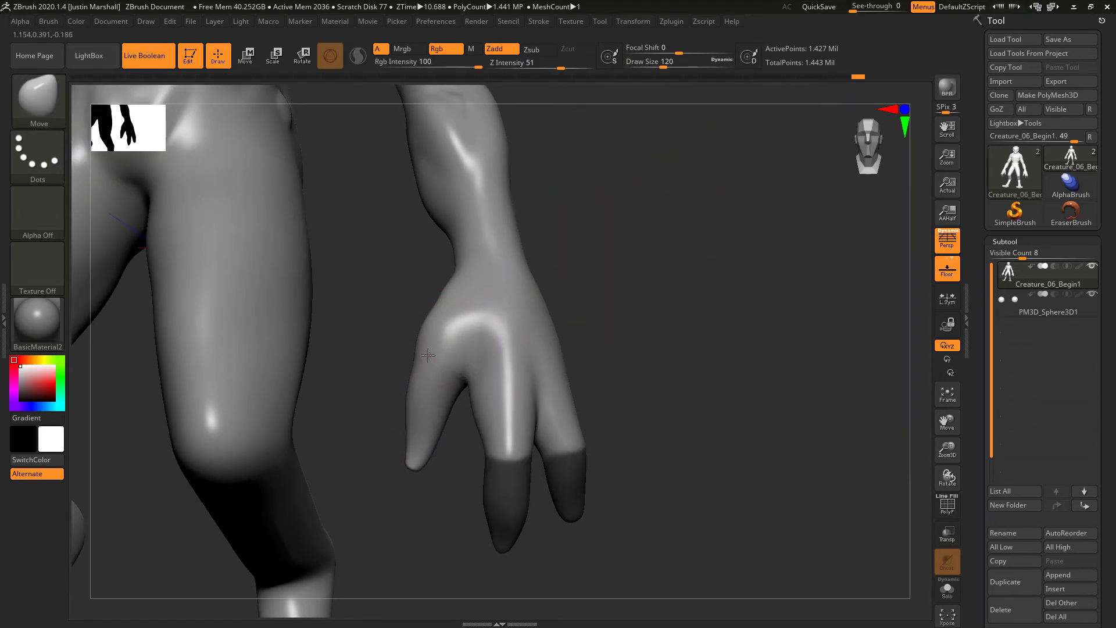
{"action": "mouse_move", "coordinate": [413, 448]}
{"action": "left_mouse_down"}
{"action": "mouse_move", "coordinate": [652, 306]}
{"action": "mouse_move", "coordinate": [433, 362]}
{"action": "mouse_move", "coordinate": [448, 352]}
{"action": "mouse_move", "coordinate": [423, 349]}
{"action": "mouse_move", "coordinate": [443, 375]}
{"action": "left_mouse_up"}
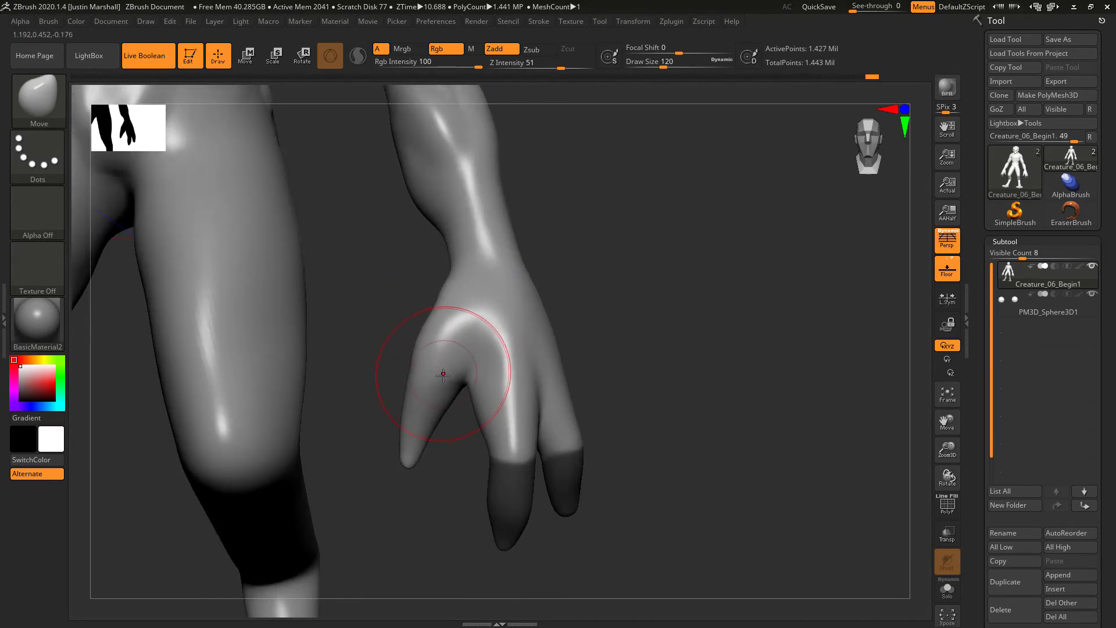
{"action": "key", "text": "ctrl+z"}
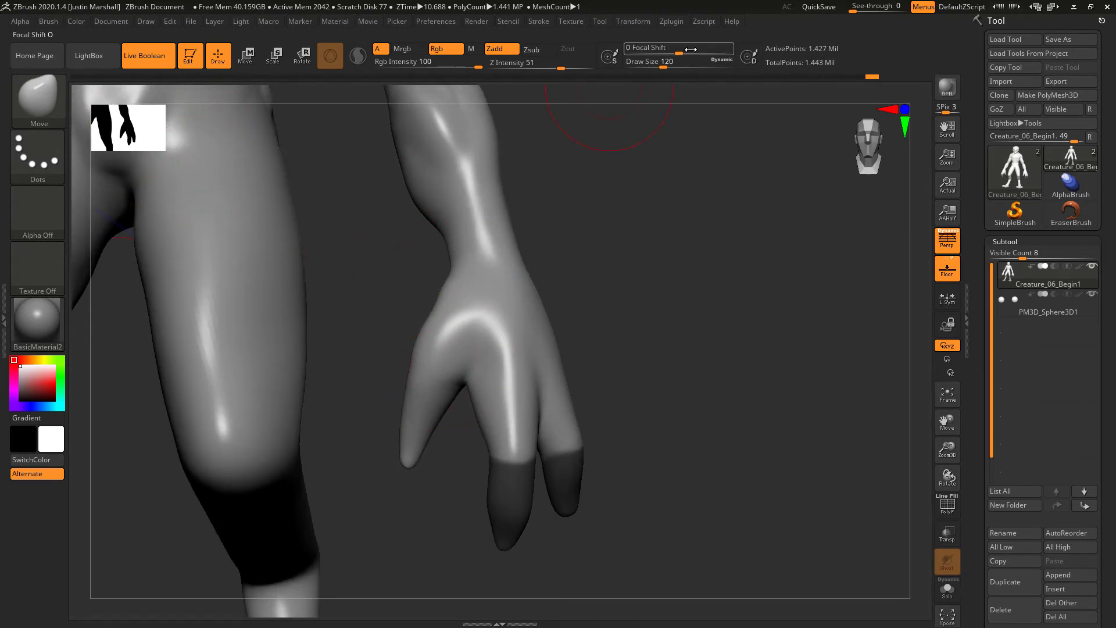
- Mask the tip of the thumb with the MaskPen brush at draw size 71
{"action": "left_click_drag", "start_coordinate": [671, 63], "coordinate": [664, 64]}
{"action": "left_click_drag", "start_coordinate": [667, 299], "coordinate": [395, 426]}
{"action": "key", "text": "ctrl"}
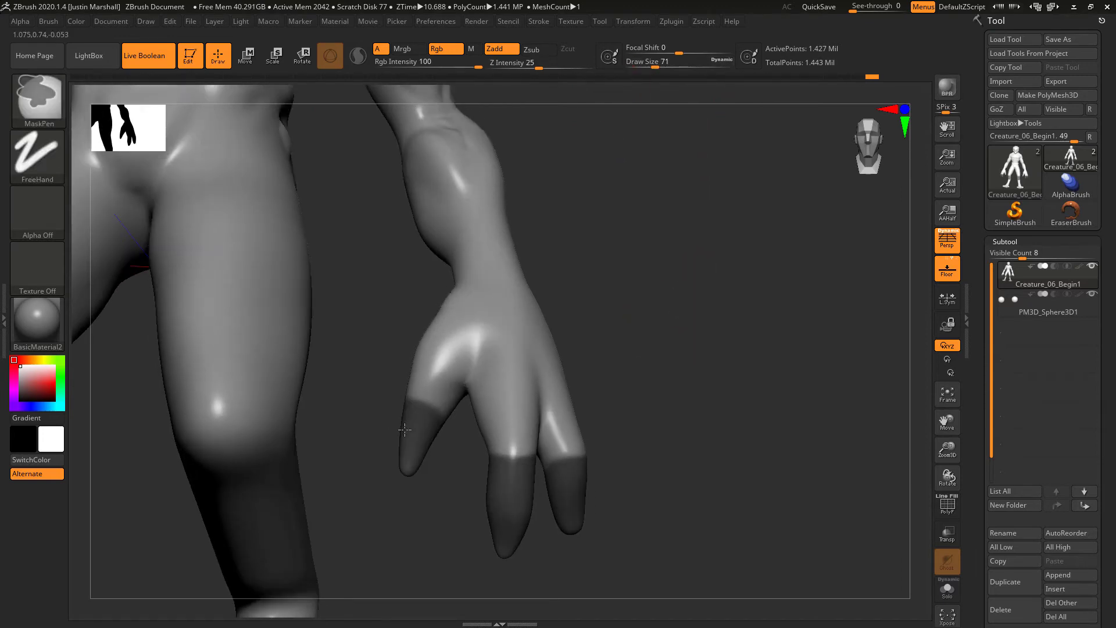
{"action": "mouse_move", "coordinate": [645, 361]}
{"action": "left_mouse_down"}
{"action": "mouse_move", "coordinate": [409, 455]}
{"action": "mouse_move", "coordinate": [432, 482]}
{"action": "mouse_move", "coordinate": [530, 473]}
{"action": "mouse_move", "coordinate": [617, 267]}
{"action": "mouse_move", "coordinate": [612, 378]}
{"action": "mouse_move", "coordinate": [630, 413]}
{"action": "mouse_move", "coordinate": [720, 341]}
{"action": "mouse_move", "coordinate": [700, 355]}
{"action": "mouse_move", "coordinate": [730, 374]}
{"action": "mouse_move", "coordinate": [721, 367]}
{"action": "left_mouse_up"}
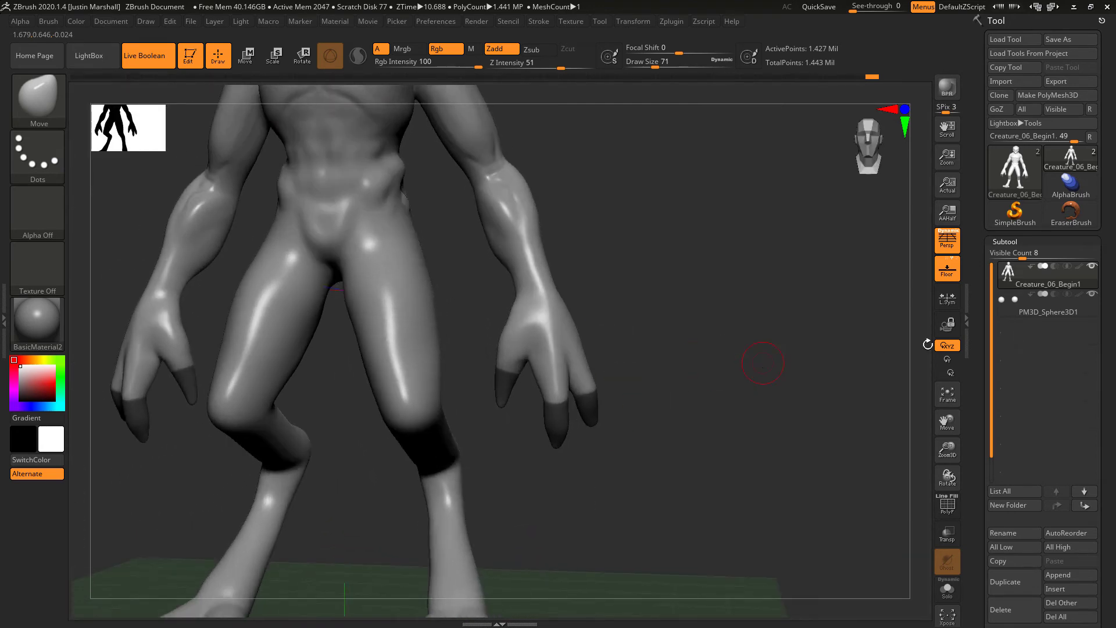
- Split the masked fingertips off the body into a separate subtool with Split Masked Points
{"action": "left_click_drag", "start_coordinate": [983, 384], "coordinate": [988, 372]}
{"action": "left_click", "coordinate": [997, 398]}
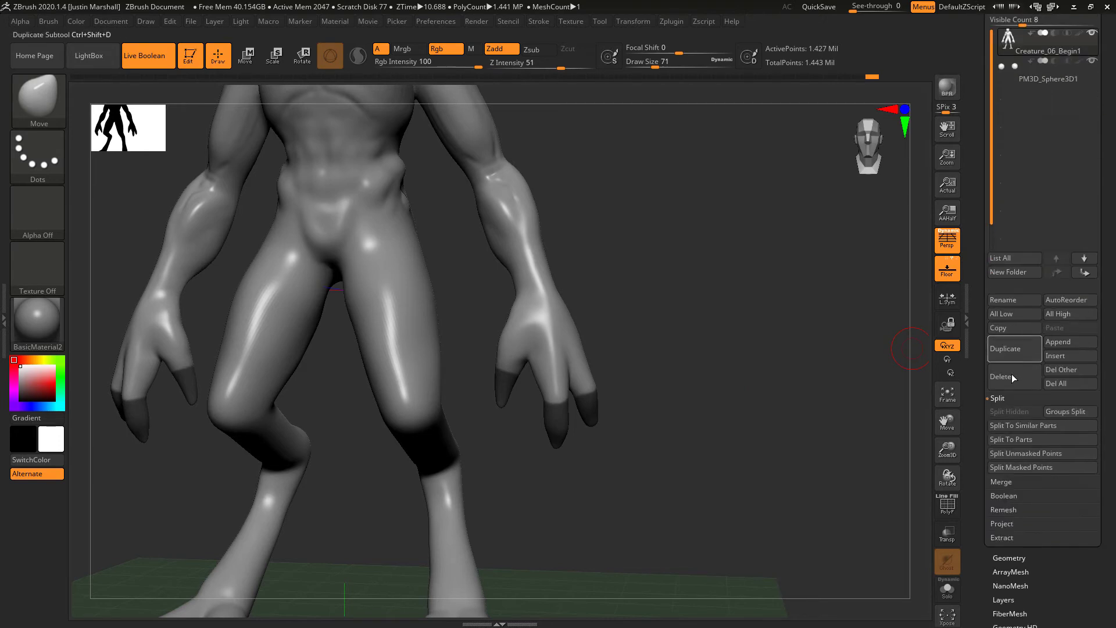
{"action": "scroll", "coordinate": [1014, 348], "scroll_direction": "up", "scroll_amount": 2}
{"action": "scroll", "coordinate": [1014, 349], "scroll_direction": "down", "scroll_amount": 2}
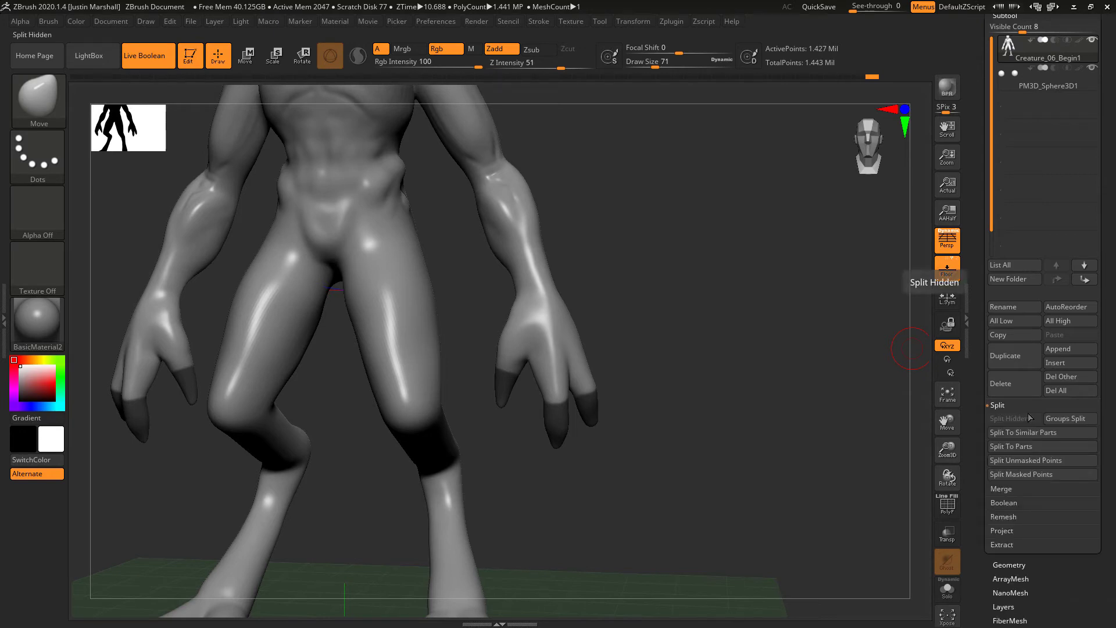
{"action": "left_click", "coordinate": [1034, 473]}
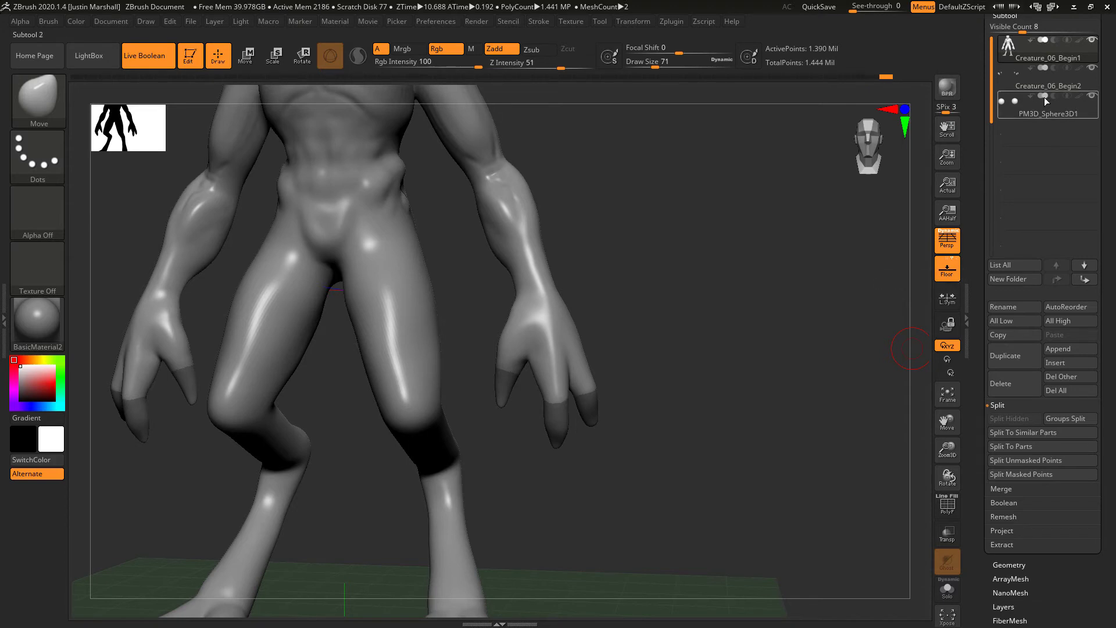
- Select the Creature_06_Begin2 fingertip subtool and remesh it with DynaMesh to close its open ends
{"action": "left_click", "coordinate": [1033, 83]}
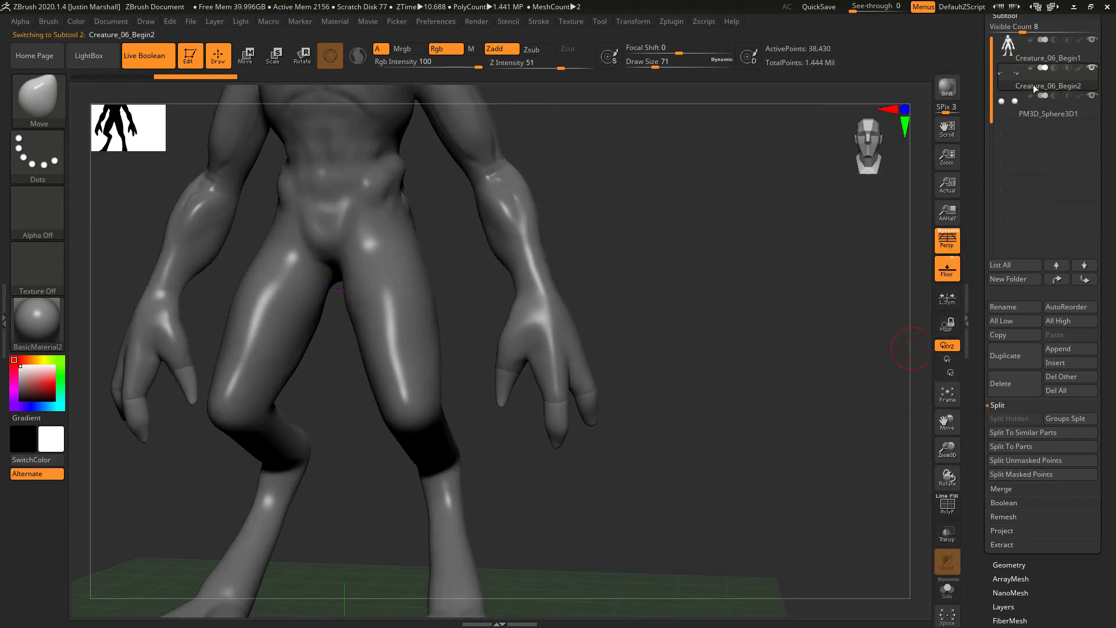
{"action": "mouse_move", "coordinate": [757, 306]}
{"action": "left_mouse_down"}
{"action": "mouse_move", "coordinate": [693, 304]}
{"action": "mouse_move", "coordinate": [755, 342]}
{"action": "mouse_move", "coordinate": [704, 306]}
{"action": "mouse_move", "coordinate": [690, 339]}
{"action": "mouse_move", "coordinate": [682, 289]}
{"action": "left_mouse_up"}
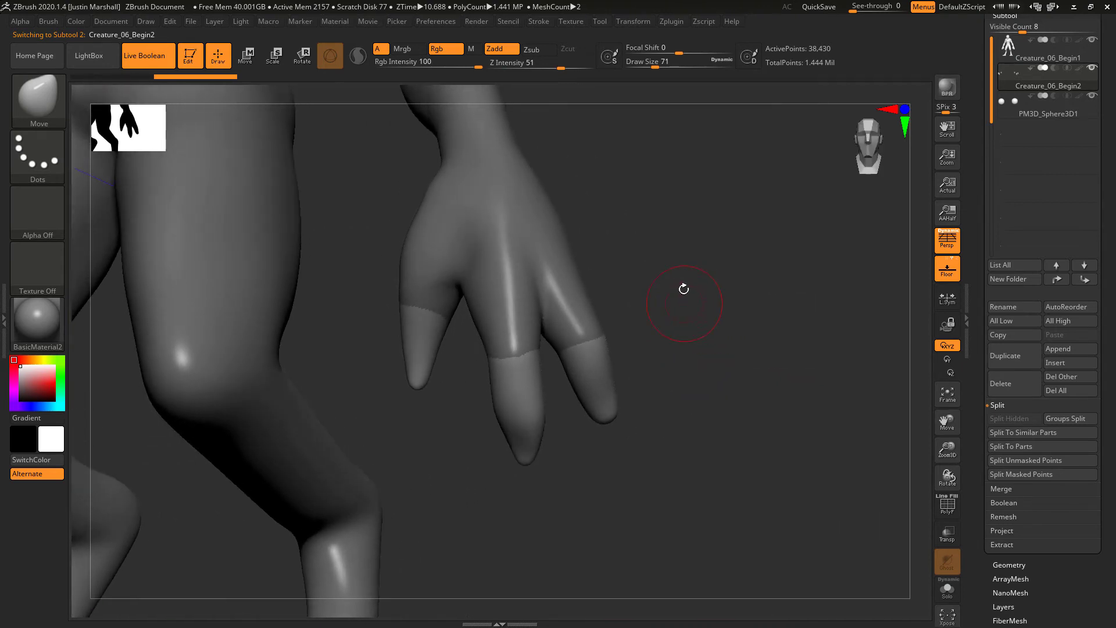
{"action": "key", "text": "ctrl"}
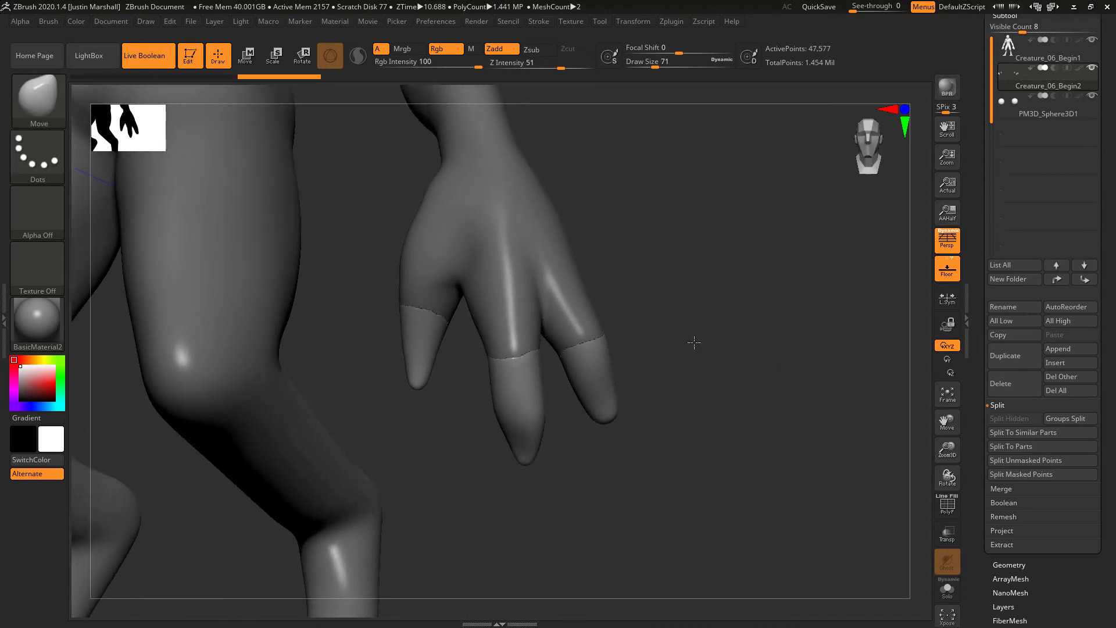
{"action": "left_click_drag", "start_coordinate": [694, 342], "coordinate": [670, 346]}
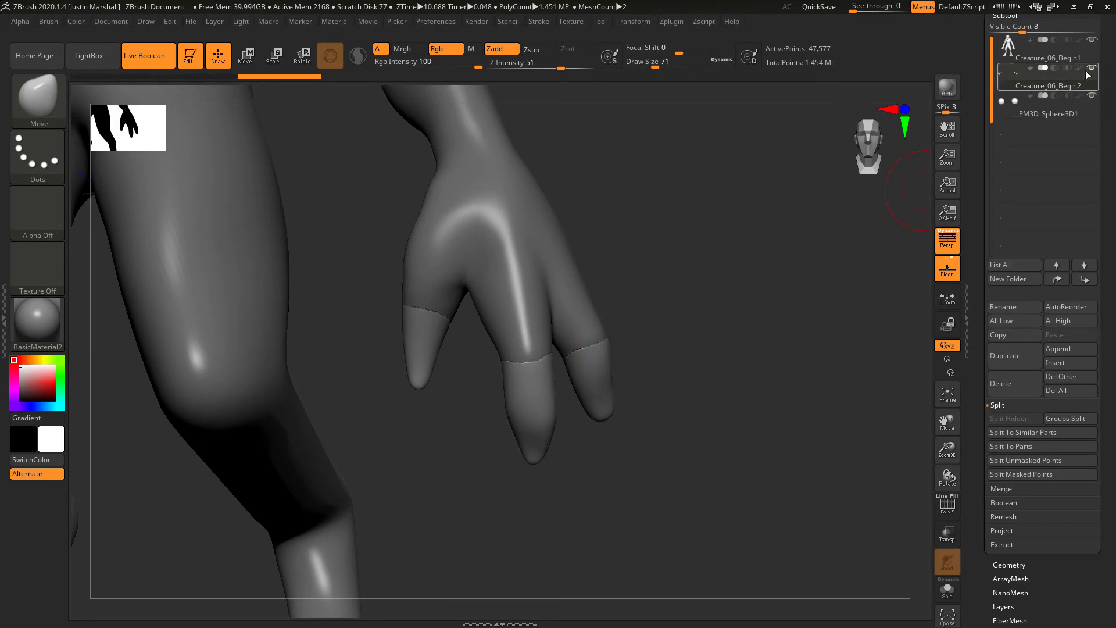
- With the fingertip subtool hidden, remesh the Creature_06_Begin1 body with DynaMesh to cap the open finger ends
{"action": "mouse_move", "coordinate": [1061, 56]}
{"action": "left_click", "coordinate": [1061, 56]}
{"action": "left_click_drag", "start_coordinate": [665, 280], "coordinate": [602, 315]}
{"action": "left_click_drag", "start_coordinate": [752, 271], "coordinate": [760, 335]}
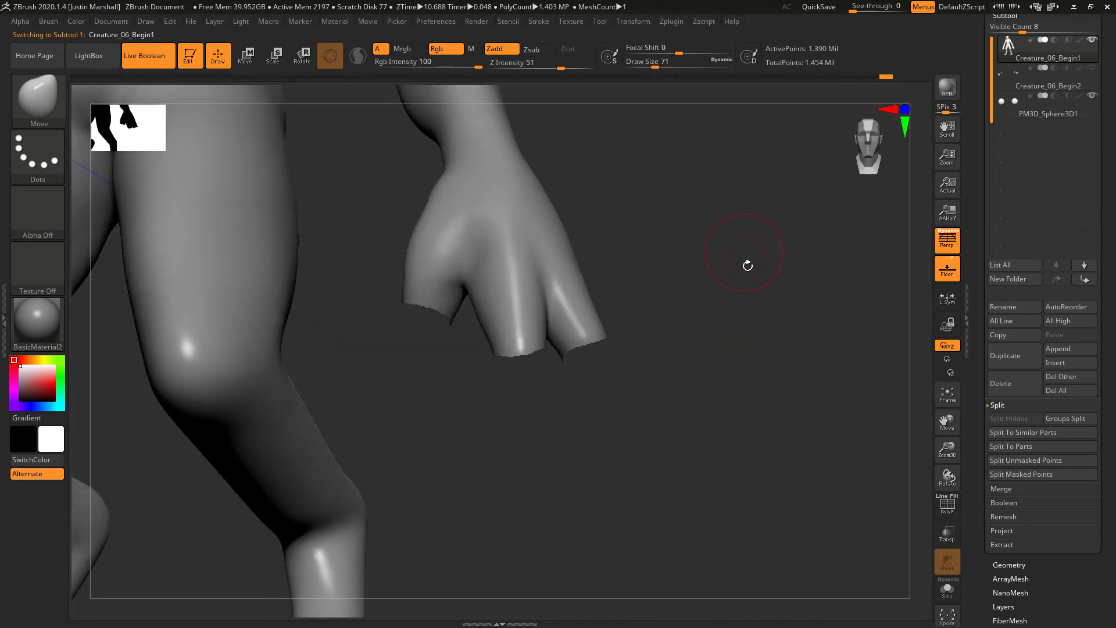
{"action": "mouse_move", "coordinate": [700, 229]}
{"action": "left_mouse_down", "text": "ctrl"}
{"action": "mouse_move", "coordinate": [784, 343]}
{"action": "mouse_move", "coordinate": [715, 281]}
{"action": "mouse_move", "coordinate": [594, 312]}
{"action": "left_mouse_up", "text": "ctrl"}
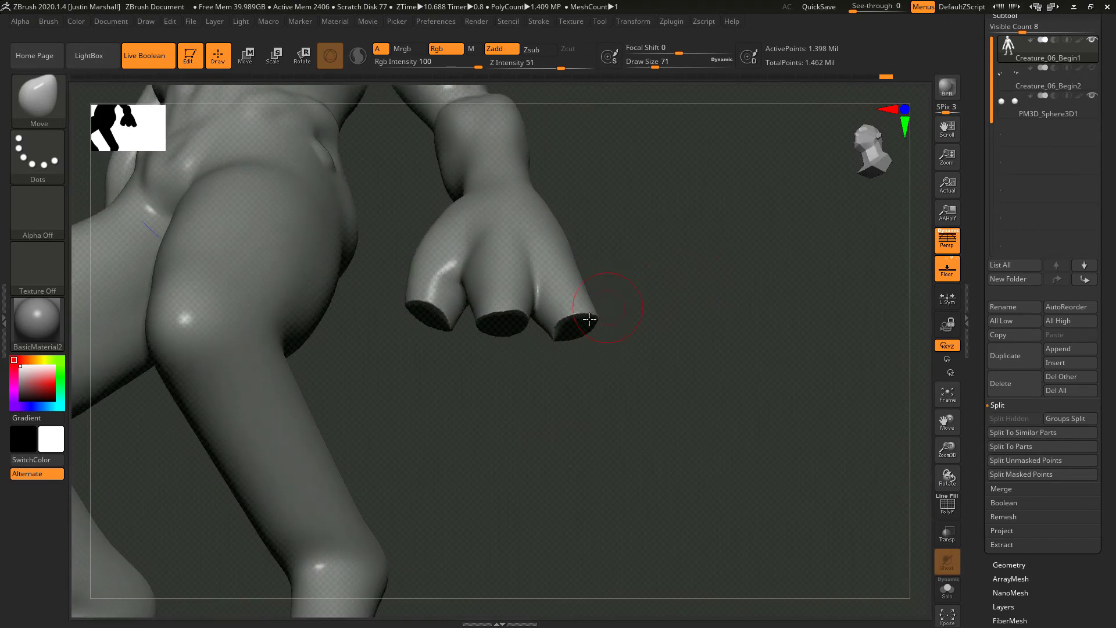
- Smooth the cut rims of the fingers, show the fingertips again and make Creature_06_Begin2 the active subtool
{"action": "key", "text": "shift"}
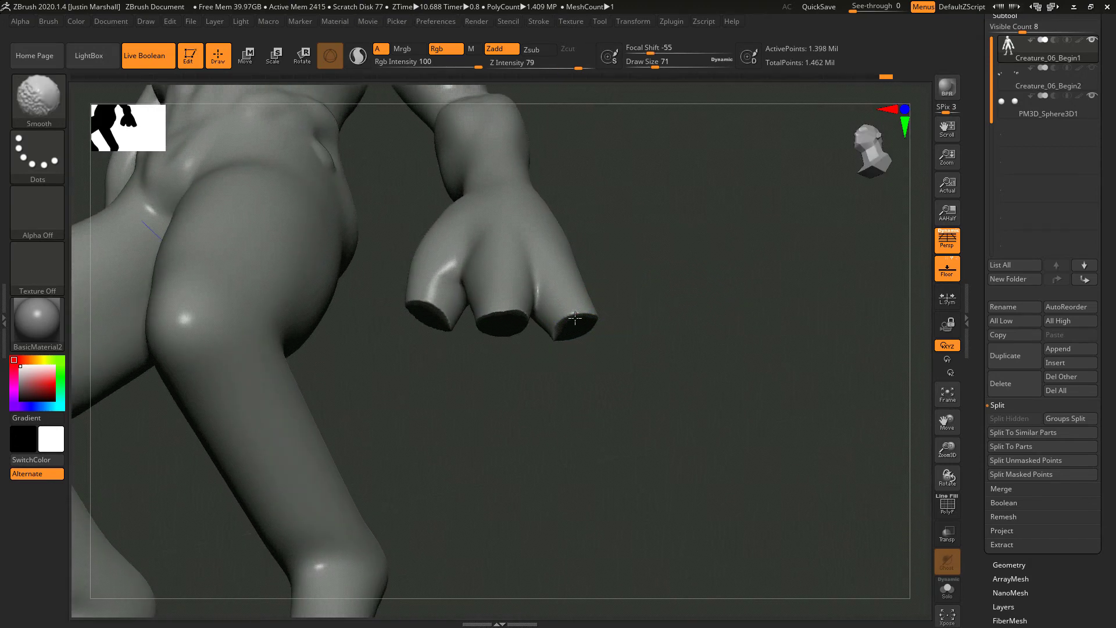
{"action": "mouse_move", "coordinate": [556, 332]}
{"action": "left_mouse_down"}
{"action": "mouse_move", "coordinate": [693, 314]}
{"action": "mouse_move", "coordinate": [814, 250]}
{"action": "left_mouse_up"}
{"action": "left_click", "coordinate": [1092, 69]}
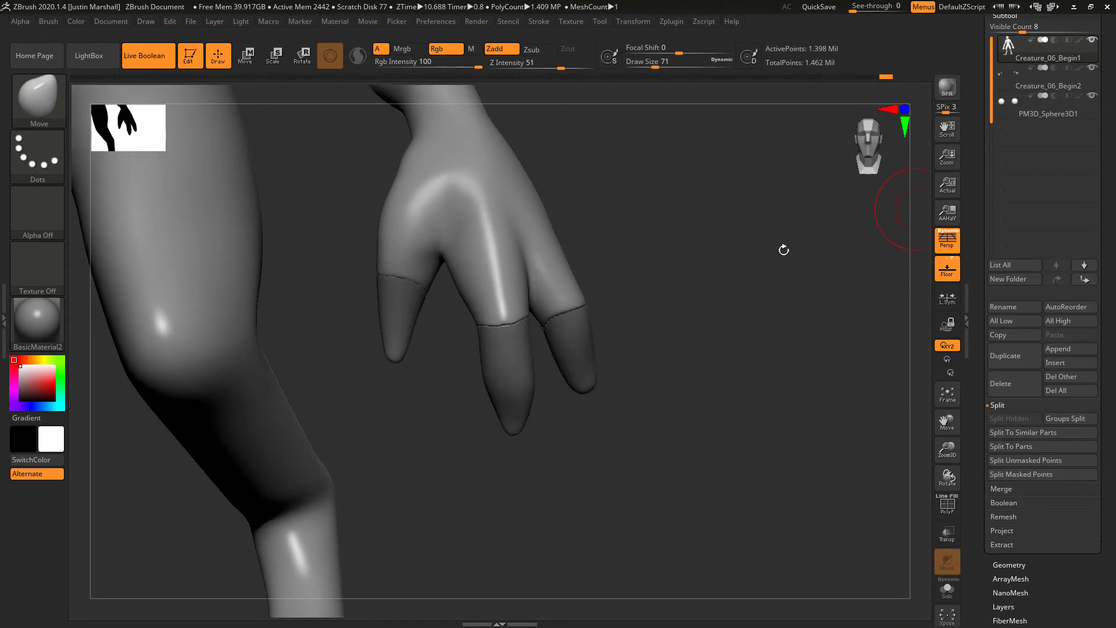
{"action": "key", "text": "shift"}
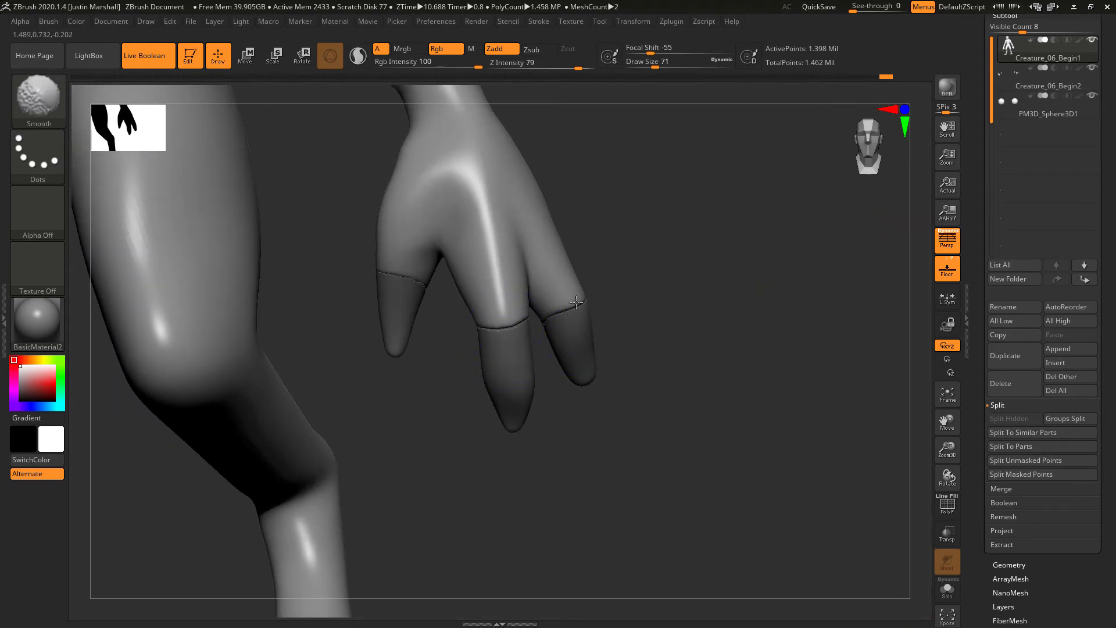
{"action": "left_click", "coordinate": [573, 311], "text": "alt"}
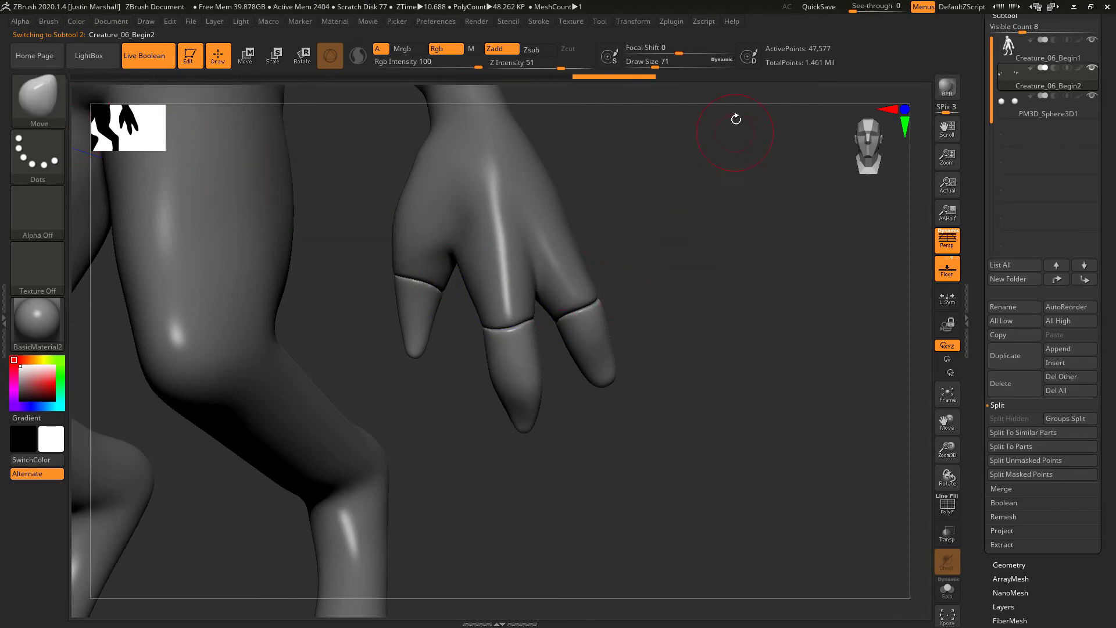
- Reshape the fingertips with the Move brush at draw size 94, pulling their upper edges up to close the seams with the fingers
{"action": "left_click_drag", "start_coordinate": [655, 61], "coordinate": [662, 61]}
{"action": "left_click_drag", "start_coordinate": [706, 279], "coordinate": [659, 317], "text": "alt"}
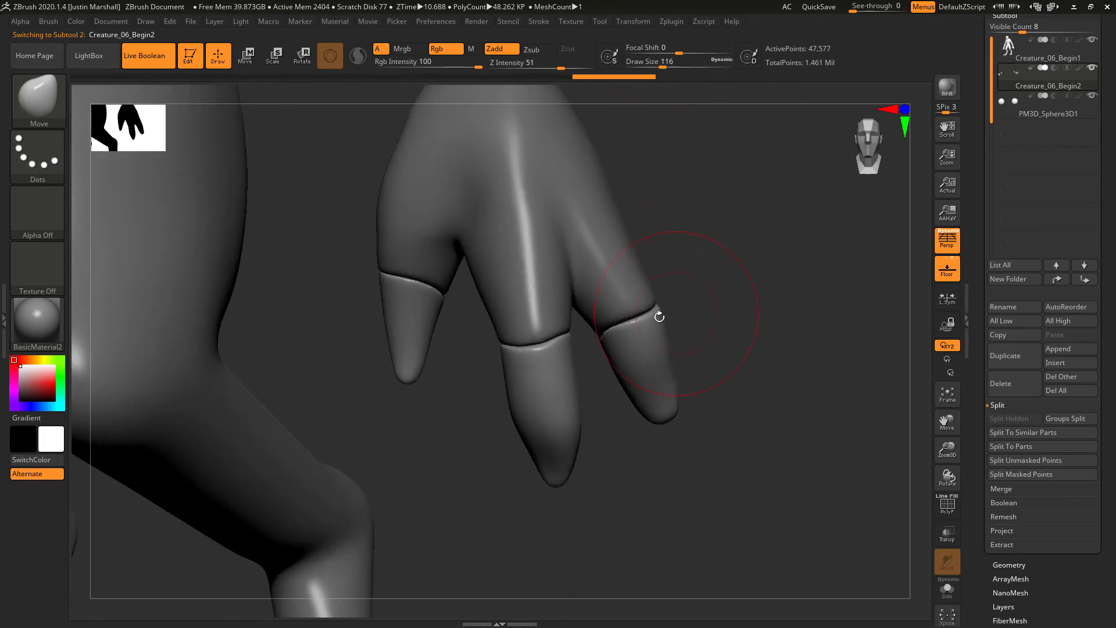
{"action": "left_click_drag", "start_coordinate": [663, 61], "coordinate": [657, 61]}
{"action": "mouse_move", "coordinate": [717, 282]}
{"action": "left_mouse_down"}
{"action": "mouse_move", "coordinate": [618, 329]}
{"action": "mouse_move", "coordinate": [680, 302]}
{"action": "mouse_move", "coordinate": [686, 349]}
{"action": "left_mouse_up"}
{"action": "left_click_drag", "start_coordinate": [681, 305], "coordinate": [583, 354]}
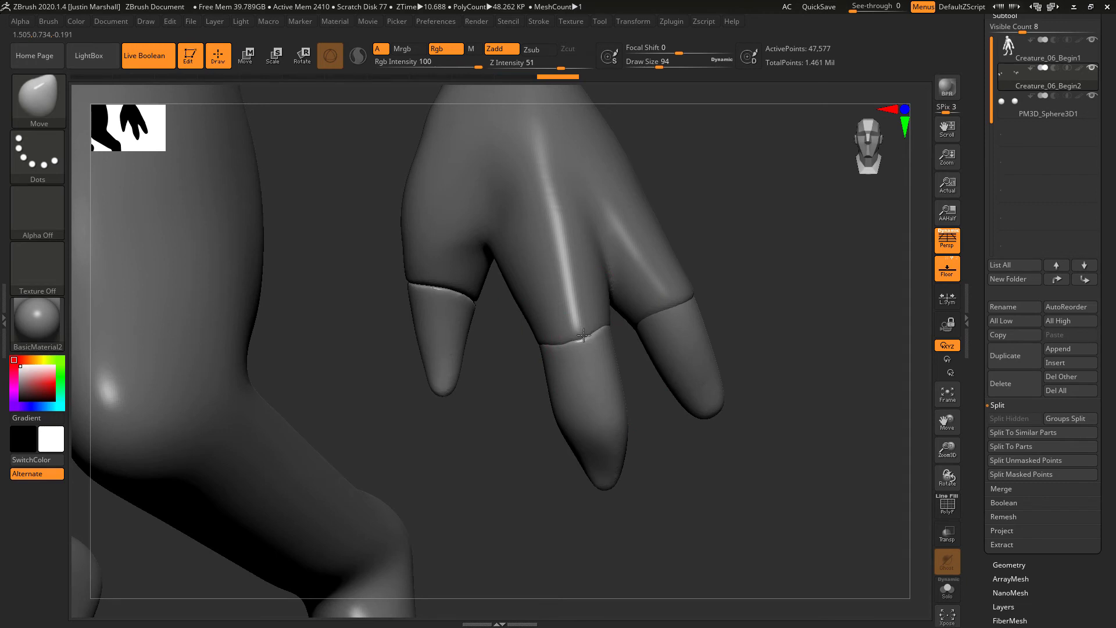
- Refine the fit and shape of the fingertips from several angles with the Move brush at draw size 80
{"action": "left_click_drag", "start_coordinate": [740, 264], "coordinate": [730, 259]}
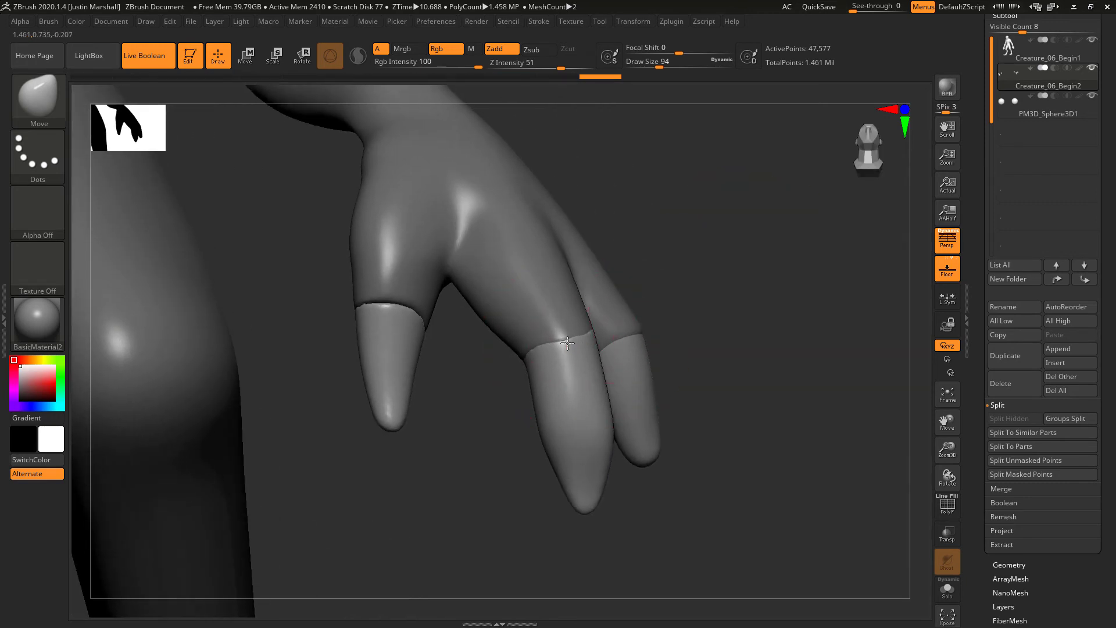
{"action": "left_click_drag", "start_coordinate": [658, 67], "coordinate": [656, 68]}
{"action": "left_click_drag", "start_coordinate": [726, 247], "coordinate": [706, 279]}
{"action": "left_click_drag", "start_coordinate": [667, 528], "coordinate": [632, 465]}
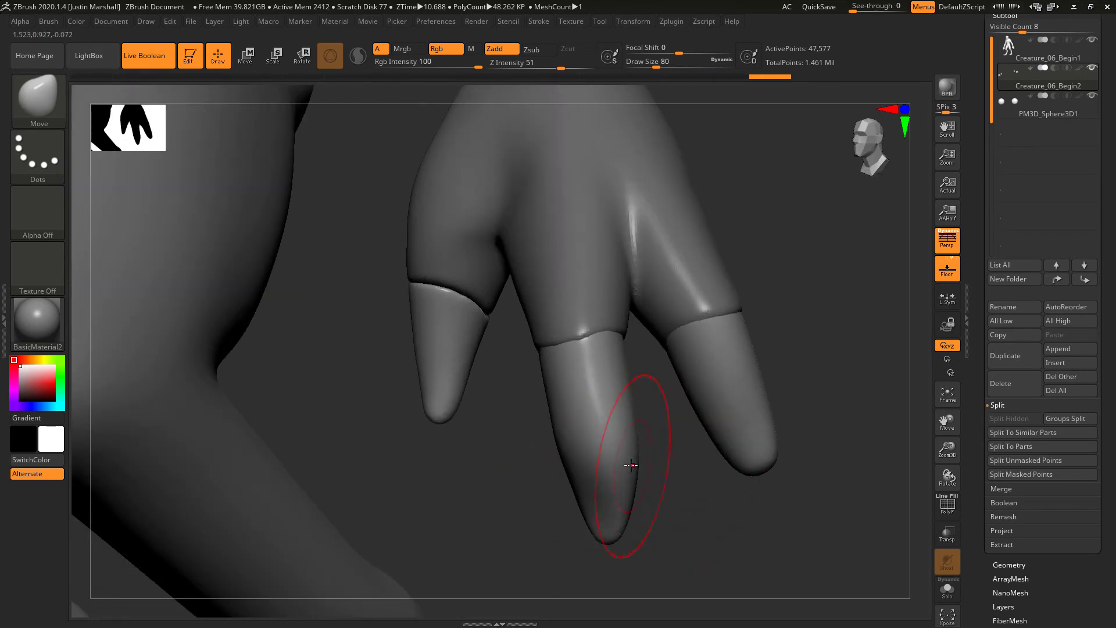
{"action": "mouse_move", "coordinate": [636, 523]}
{"action": "left_mouse_down"}
{"action": "mouse_move", "coordinate": [667, 532]}
{"action": "mouse_move", "coordinate": [595, 512]}
{"action": "mouse_move", "coordinate": [591, 523]}
{"action": "mouse_move", "coordinate": [569, 442]}
{"action": "mouse_move", "coordinate": [338, 267]}
{"action": "mouse_move", "coordinate": [473, 378]}
{"action": "mouse_move", "coordinate": [526, 371]}
{"action": "mouse_move", "coordinate": [445, 315]}
{"action": "mouse_move", "coordinate": [543, 306]}
{"action": "mouse_move", "coordinate": [498, 246]}
{"action": "mouse_move", "coordinate": [569, 260]}
{"action": "mouse_move", "coordinate": [708, 357]}
{"action": "mouse_move", "coordinate": [687, 331]}
{"action": "mouse_move", "coordinate": [776, 297]}
{"action": "left_mouse_up"}
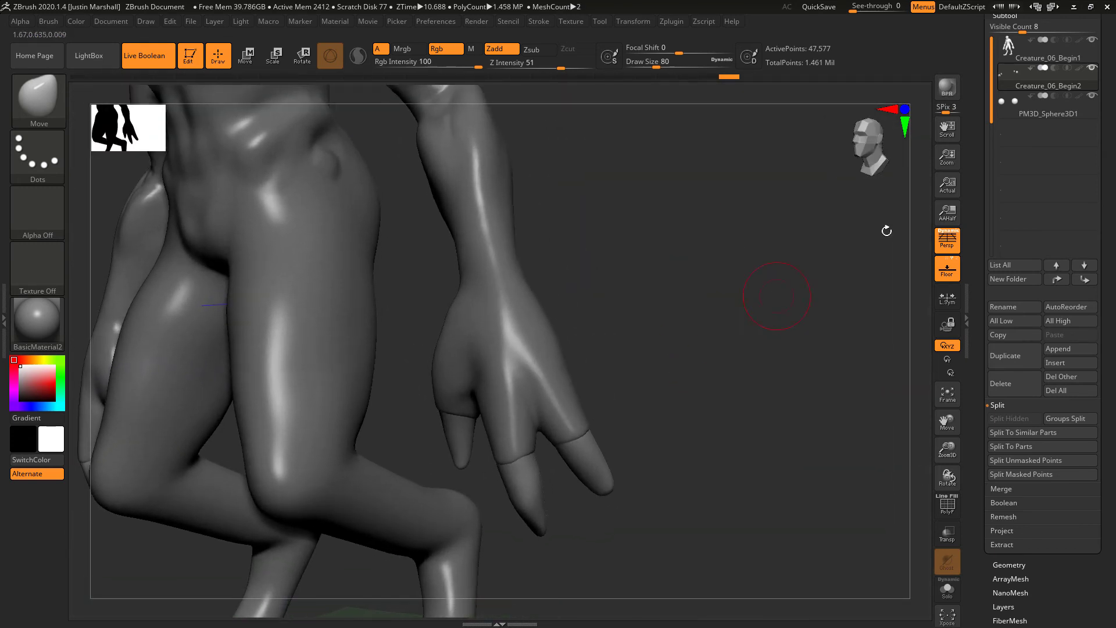
- On the Creature_06_Begin1 body, build up tendons and knuckles on the back of the hand with ClayBuildup at draw size 56 and smooth them
{"action": "left_click", "coordinate": [1034, 60]}
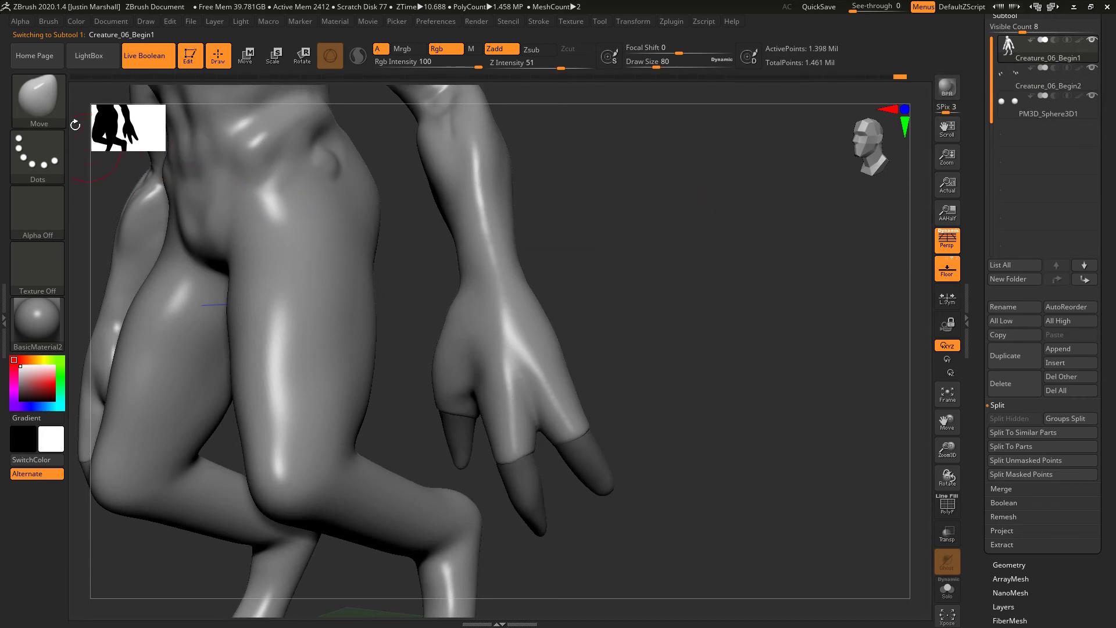
{"action": "key", "text": "b"}
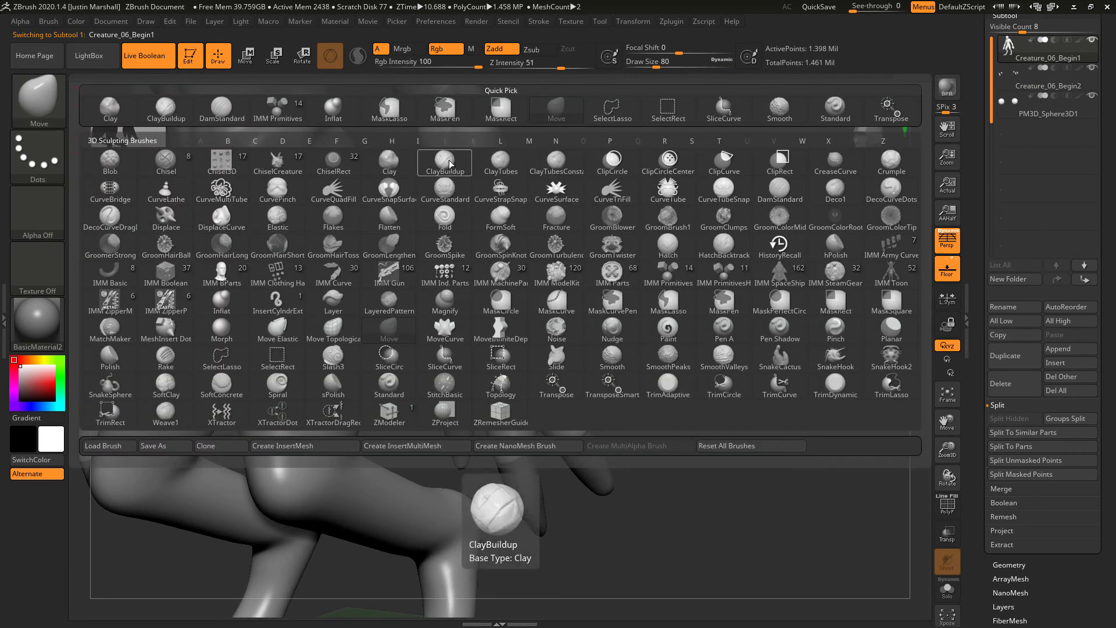
{"action": "left_click", "coordinate": [445, 163]}
{"action": "mouse_move", "coordinate": [678, 293]}
{"action": "left_mouse_down"}
{"action": "mouse_move", "coordinate": [698, 319]}
{"action": "mouse_move", "coordinate": [684, 273]}
{"action": "left_mouse_up"}
{"action": "left_click_drag", "start_coordinate": [658, 67], "coordinate": [651, 68]}
{"action": "mouse_move", "coordinate": [616, 348]}
{"action": "left_mouse_down"}
{"action": "mouse_move", "coordinate": [533, 380]}
{"action": "mouse_move", "coordinate": [527, 370]}
{"action": "mouse_move", "coordinate": [538, 378]}
{"action": "mouse_move", "coordinate": [596, 356]}
{"action": "left_mouse_up"}
{"action": "left_click_drag", "start_coordinate": [512, 303], "coordinate": [538, 371]}
{"action": "mouse_move", "coordinate": [540, 285]}
{"action": "left_mouse_down"}
{"action": "mouse_move", "coordinate": [590, 332]}
{"action": "mouse_move", "coordinate": [573, 330]}
{"action": "left_mouse_up"}
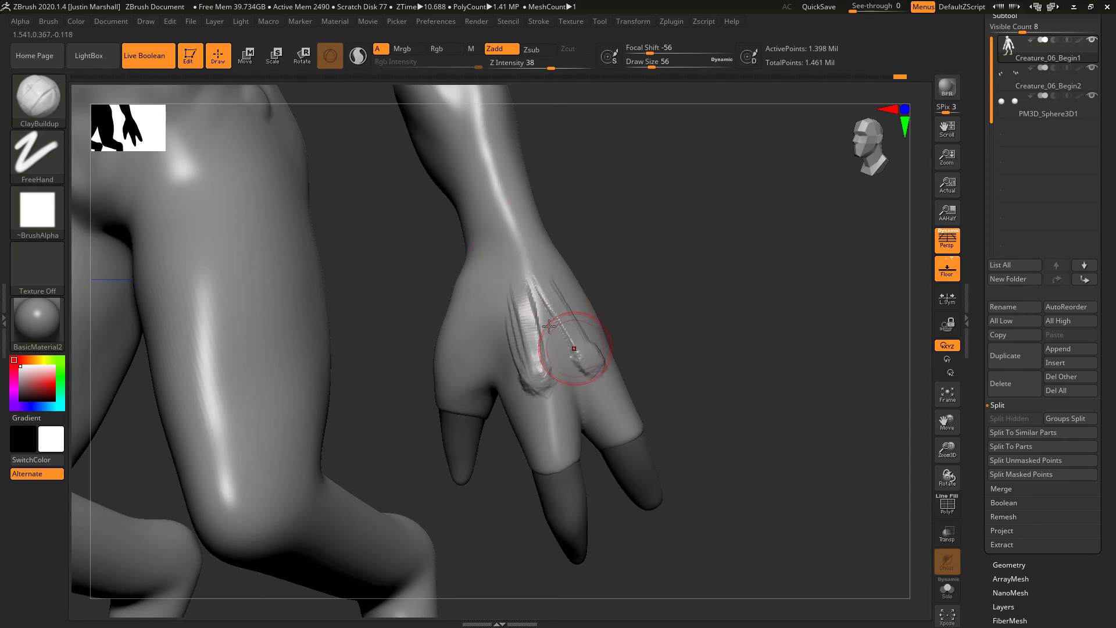
{"action": "left_click_drag", "start_coordinate": [518, 323], "coordinate": [520, 283], "text": "shift"}
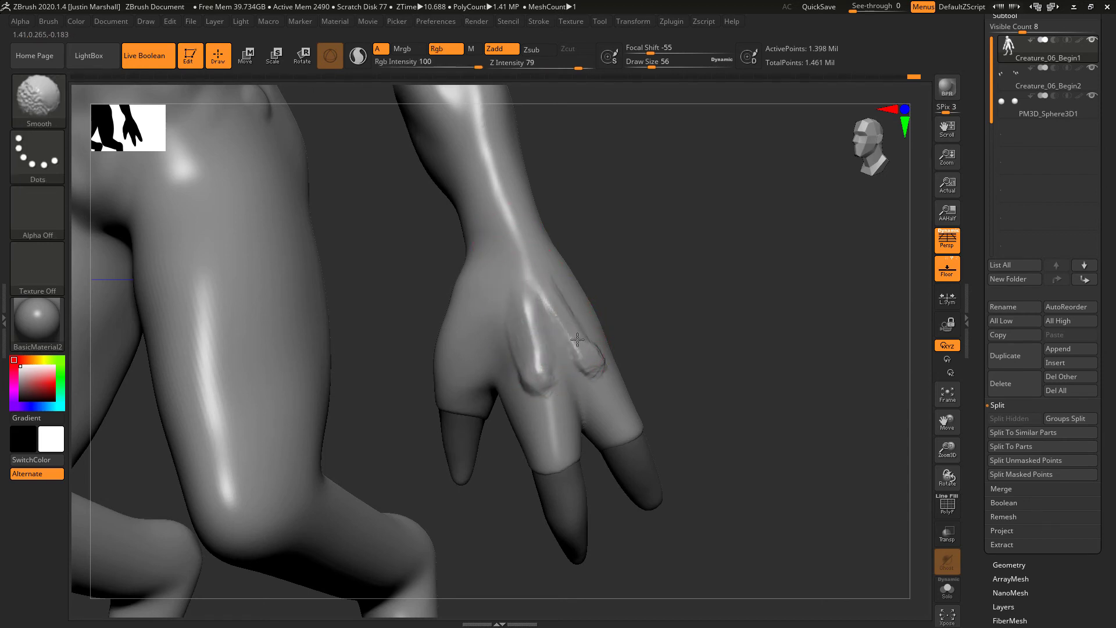
{"action": "left_click_drag", "start_coordinate": [595, 378], "coordinate": [568, 368], "text": "shift"}
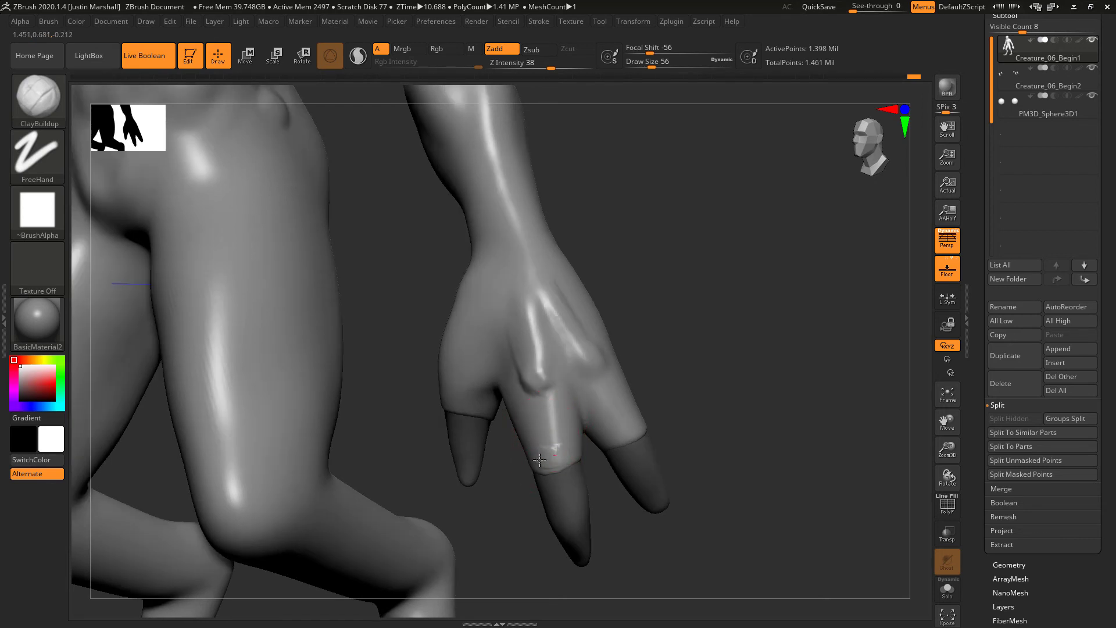
- Add ClayBuildup volume to the finger joints and thumb tendon, remesh the body with DynaMesh, and smooth the forms
{"action": "mouse_move", "coordinate": [544, 418]}
{"action": "left_mouse_down"}
{"action": "mouse_move", "coordinate": [620, 426]}
{"action": "mouse_move", "coordinate": [613, 400]}
{"action": "mouse_move", "coordinate": [620, 425]}
{"action": "mouse_move", "coordinate": [581, 394]}
{"action": "mouse_move", "coordinate": [570, 419]}
{"action": "mouse_move", "coordinate": [590, 397]}
{"action": "mouse_move", "coordinate": [565, 417]}
{"action": "mouse_move", "coordinate": [559, 394]}
{"action": "left_mouse_up"}
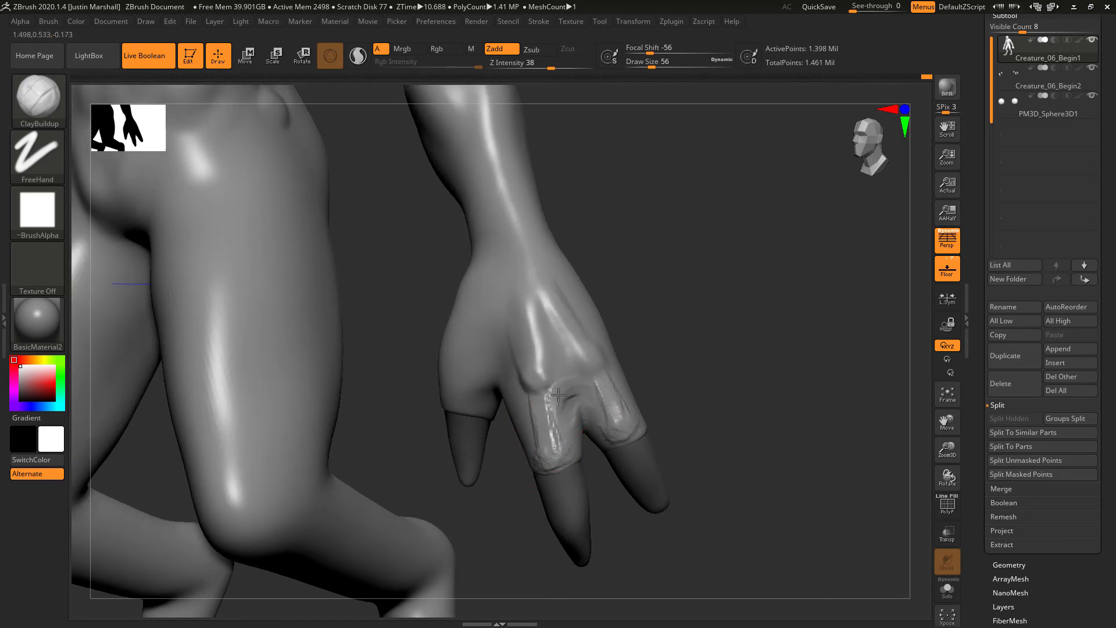
{"action": "key", "text": "ctrl"}
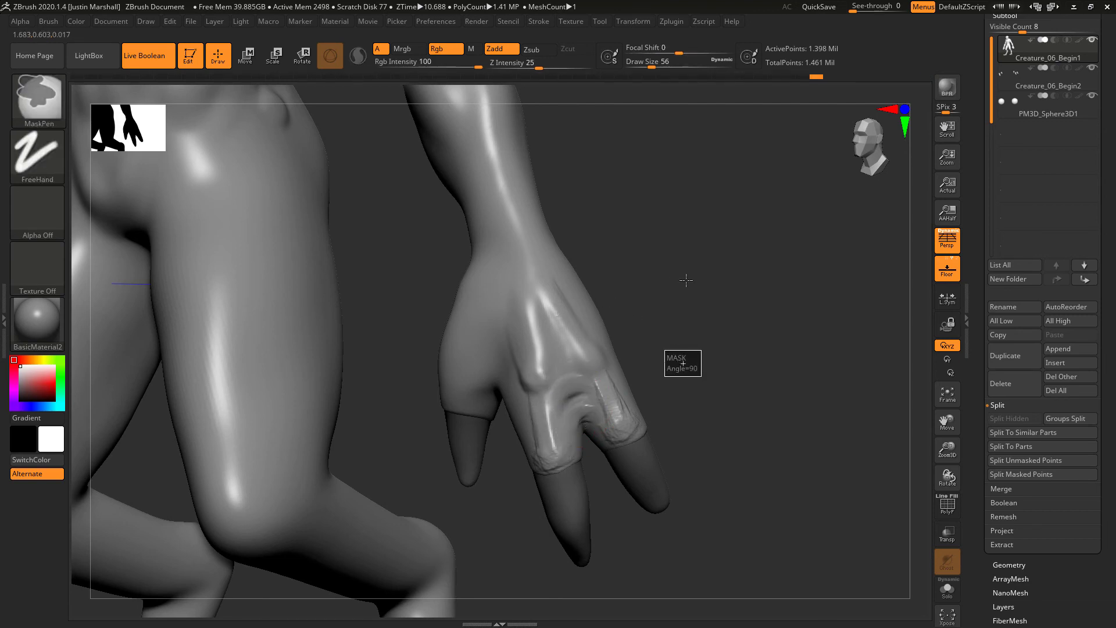
{"action": "mouse_move", "coordinate": [690, 292]}
{"action": "left_mouse_down"}
{"action": "mouse_move", "coordinate": [438, 364]}
{"action": "mouse_move", "coordinate": [448, 323]}
{"action": "mouse_move", "coordinate": [470, 309]}
{"action": "mouse_move", "coordinate": [453, 337]}
{"action": "mouse_move", "coordinate": [466, 361]}
{"action": "left_mouse_up"}
{"action": "mouse_move", "coordinate": [508, 403]}
{"action": "left_mouse_down"}
{"action": "mouse_move", "coordinate": [509, 383]}
{"action": "mouse_move", "coordinate": [481, 369]}
{"action": "mouse_move", "coordinate": [455, 385]}
{"action": "mouse_move", "coordinate": [506, 365]}
{"action": "mouse_move", "coordinate": [507, 399]}
{"action": "left_mouse_up"}
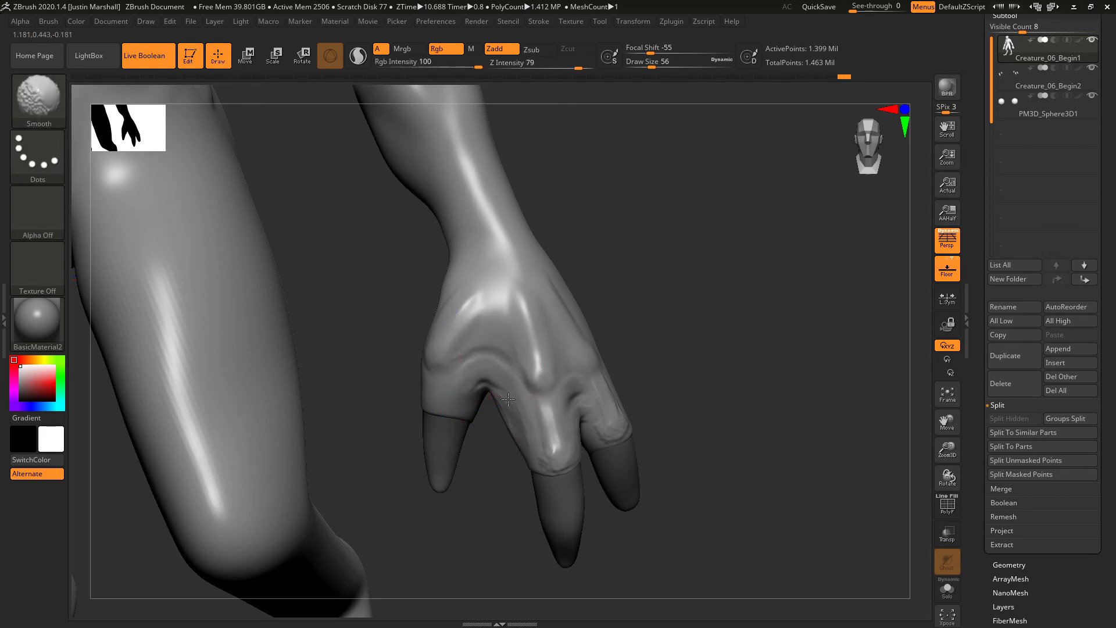
{"action": "mouse_move", "coordinate": [436, 351]}
{"action": "right_mouse_down"}
{"action": "mouse_move", "coordinate": [461, 242]}
{"action": "mouse_move", "coordinate": [583, 237]}
{"action": "mouse_move", "coordinate": [545, 227]}
{"action": "right_mouse_up"}
{"action": "left_click_drag", "start_coordinate": [543, 221], "coordinate": [541, 233], "text": "shift"}
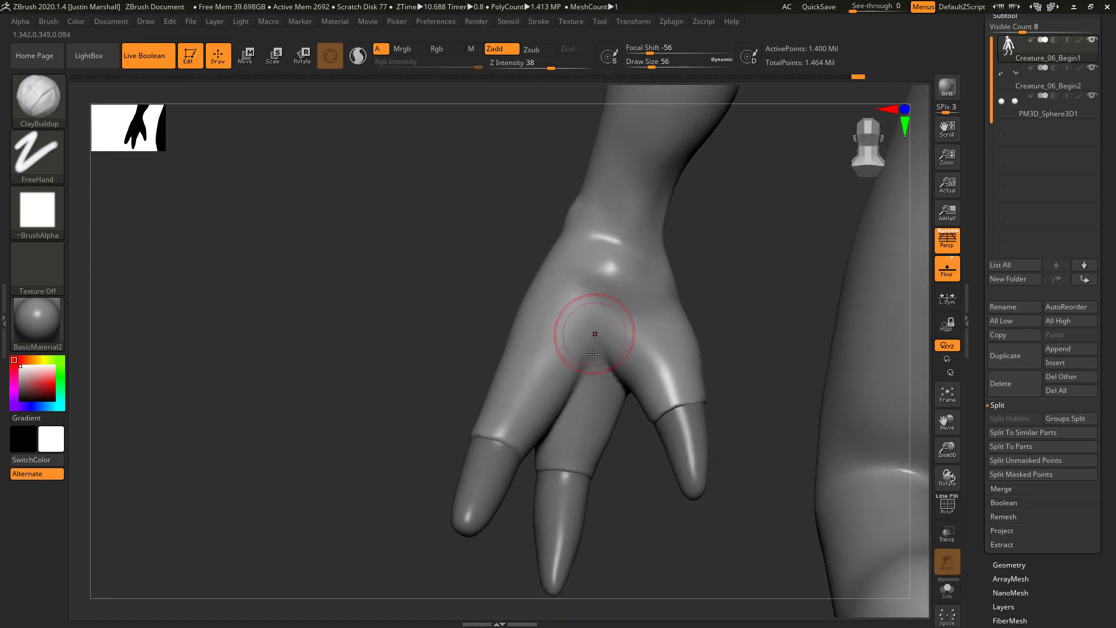
- Carve creases across the palm and the undersides of the fingers with the DamStandard brush at draw size 56
{"action": "right_click_drag", "start_coordinate": [593, 354], "coordinate": [253, 232]}
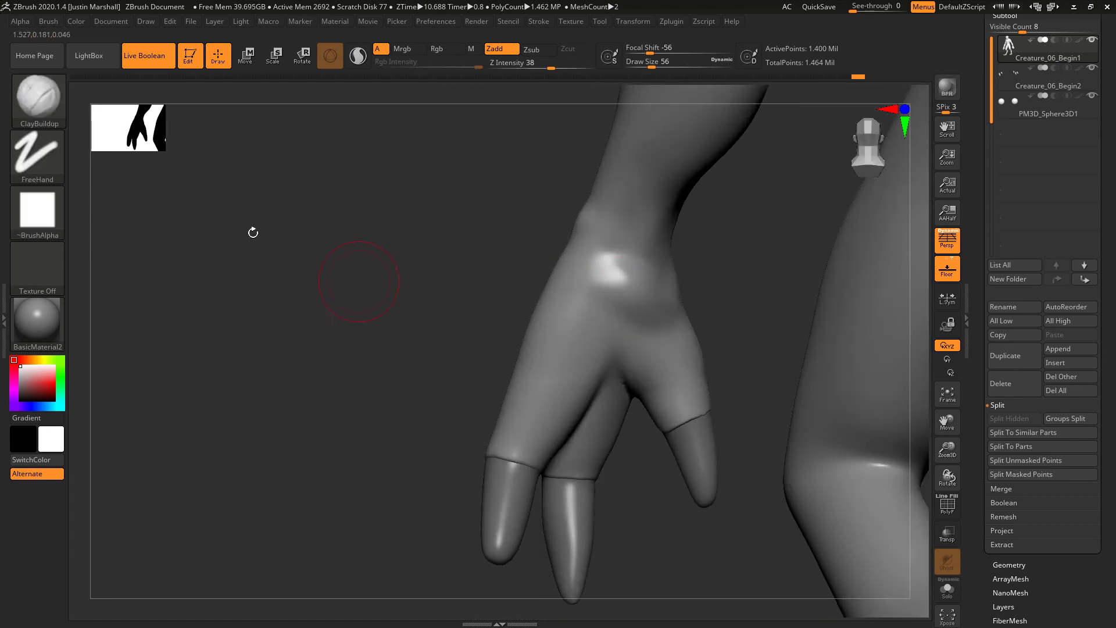
{"action": "left_click", "coordinate": [59, 110]}
{"action": "left_click", "coordinate": [779, 206]}
{"action": "left_click_drag", "start_coordinate": [436, 319], "coordinate": [463, 341]}
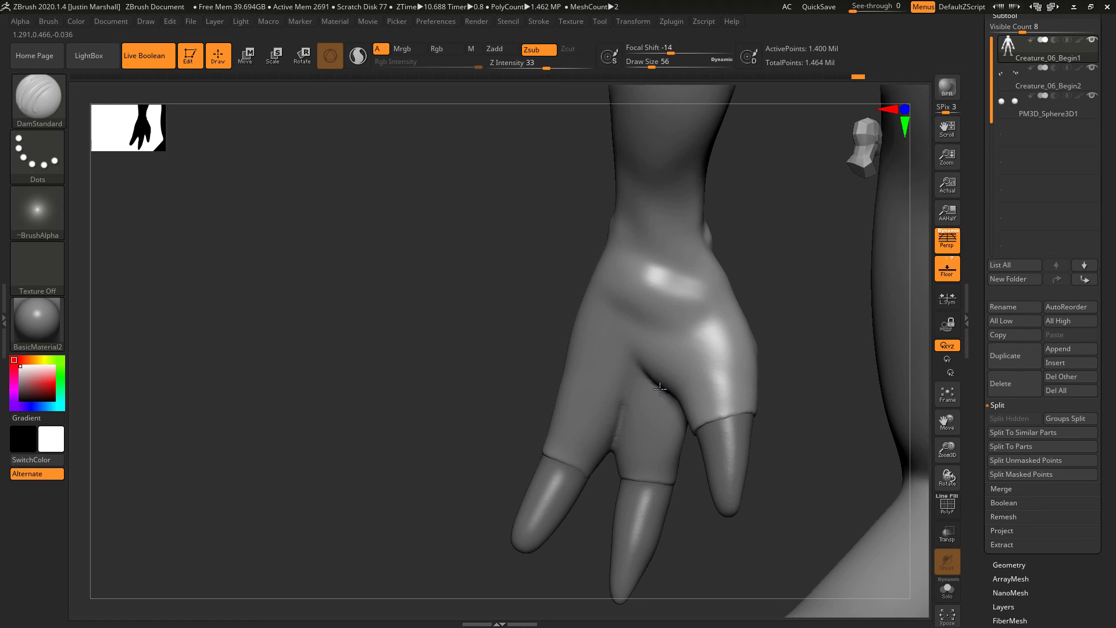
{"action": "left_click_drag", "start_coordinate": [709, 324], "coordinate": [600, 312]}
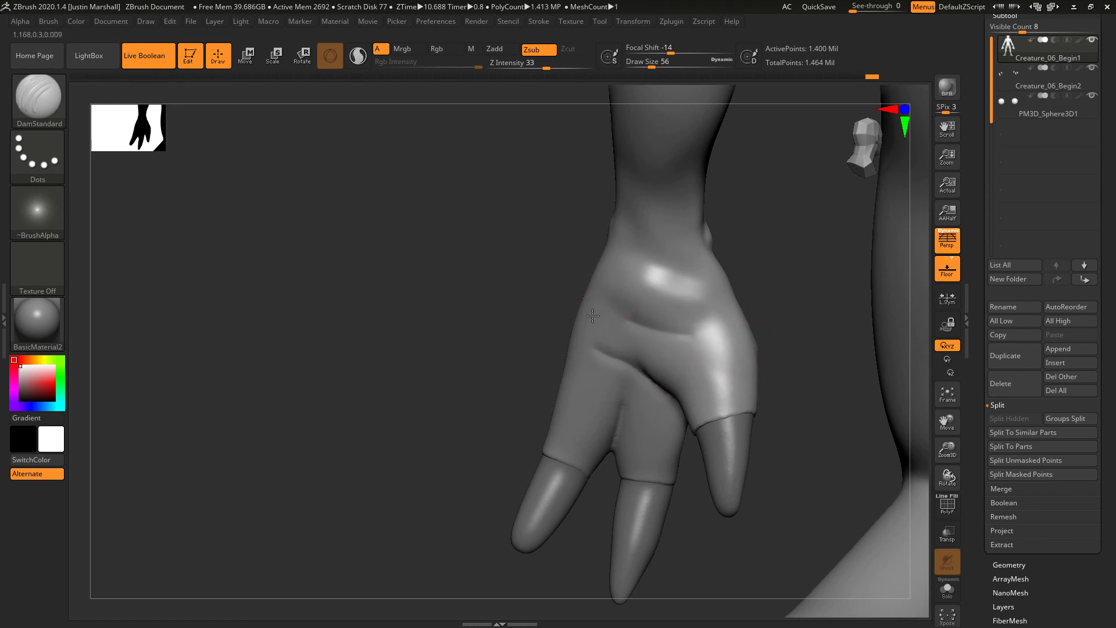
{"action": "left_click_drag", "start_coordinate": [683, 407], "coordinate": [709, 303]}
{"action": "mouse_move", "coordinate": [600, 446]}
{"action": "left_mouse_down"}
{"action": "mouse_move", "coordinate": [573, 437]}
{"action": "mouse_move", "coordinate": [572, 423]}
{"action": "left_mouse_up"}
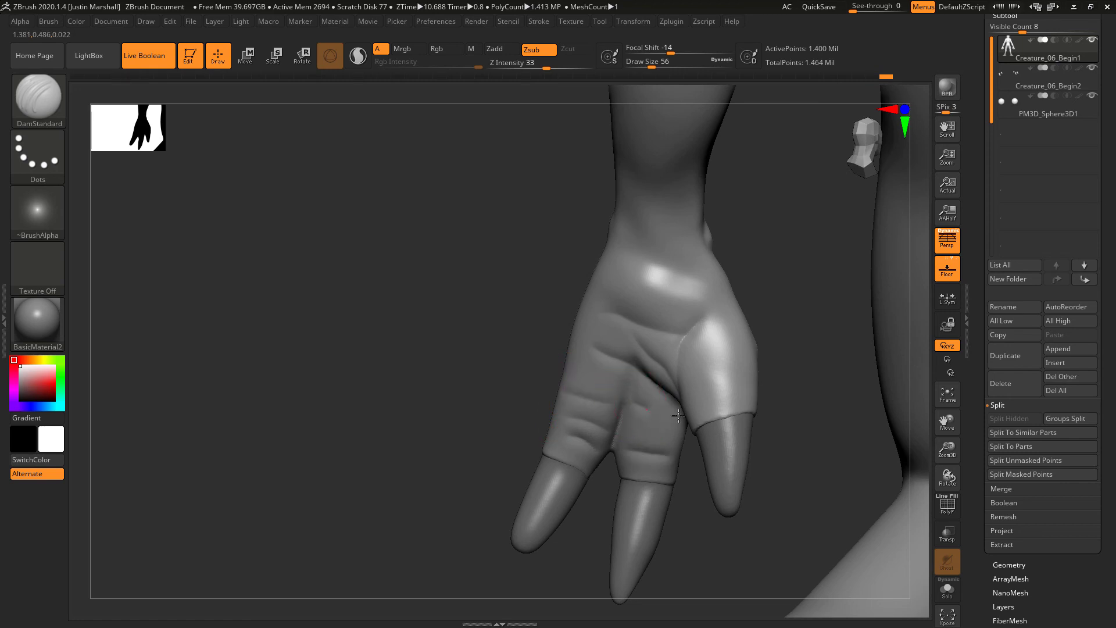
{"action": "left_click_drag", "start_coordinate": [535, 349], "coordinate": [621, 376]}
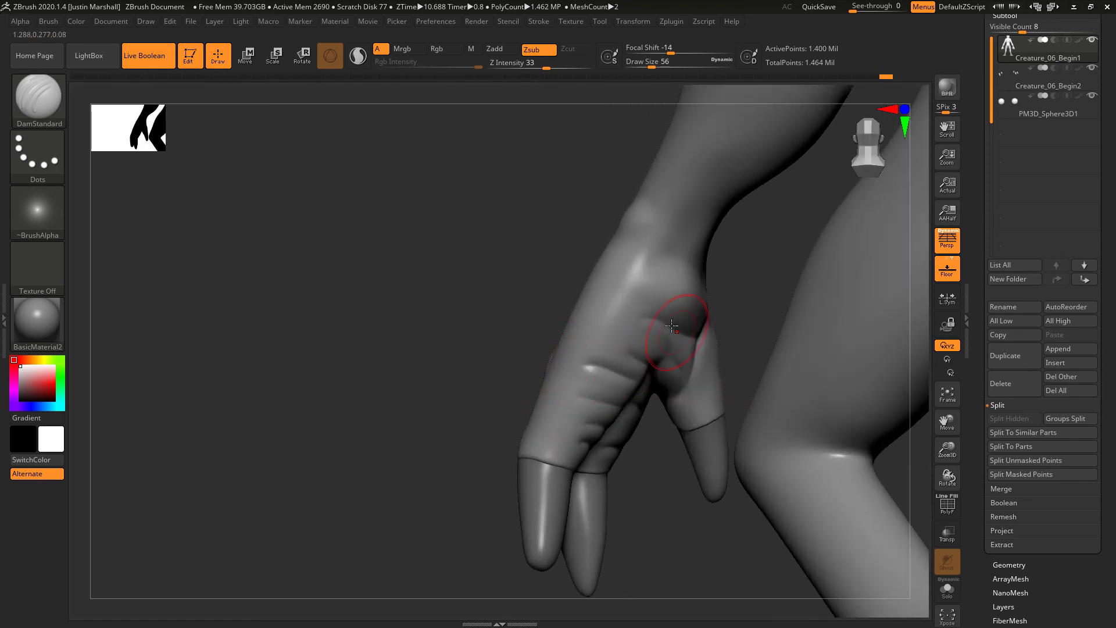
- Carve skin folds across the inner wrist and the side of the palm with DamStandard, then remesh the body with DynaMesh
{"action": "mouse_move", "coordinate": [639, 237]}
{"action": "left_mouse_down"}
{"action": "mouse_move", "coordinate": [678, 244]}
{"action": "mouse_move", "coordinate": [715, 311]}
{"action": "mouse_move", "coordinate": [731, 299]}
{"action": "left_mouse_up"}
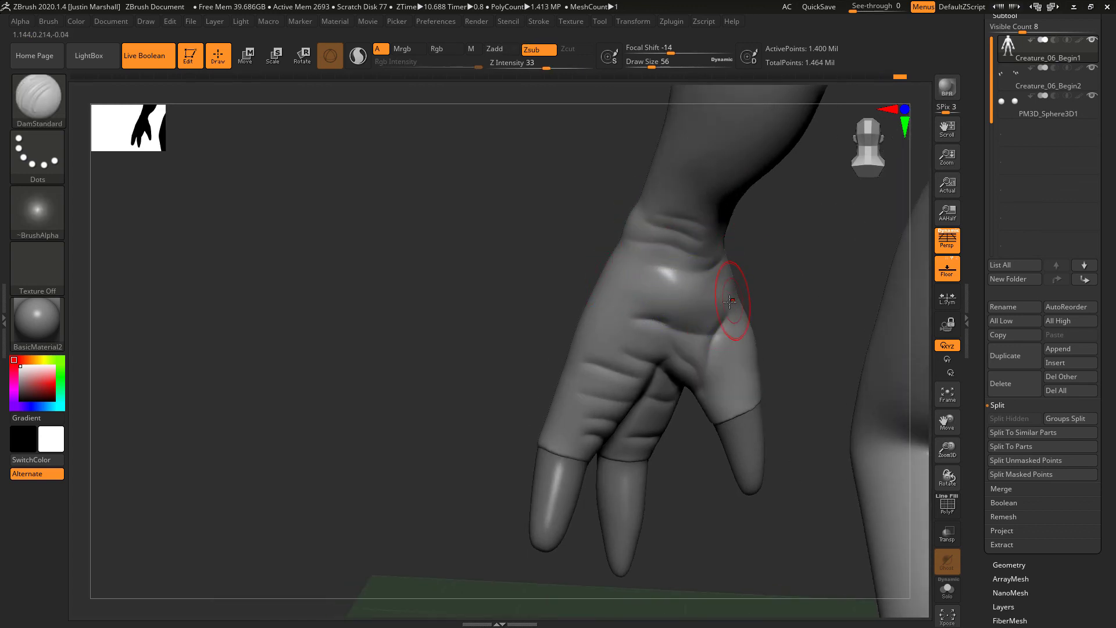
{"action": "left_click_drag", "start_coordinate": [627, 300], "coordinate": [632, 312]}
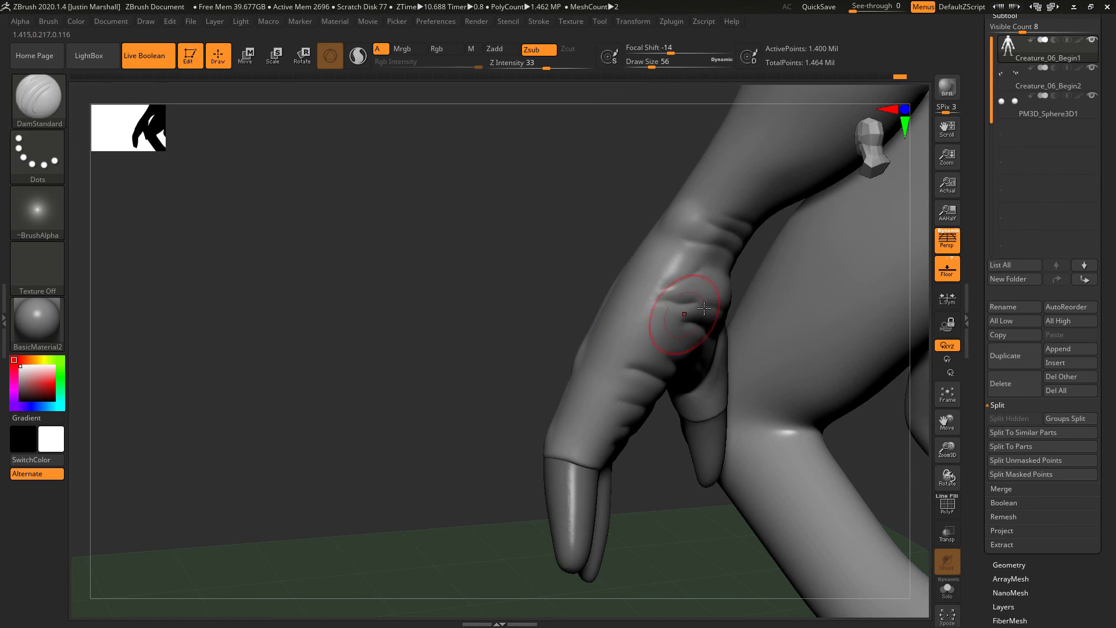
{"action": "mouse_move", "coordinate": [672, 286]}
{"action": "left_mouse_down", "text": "alt"}
{"action": "mouse_move", "coordinate": [697, 314]}
{"action": "mouse_move", "coordinate": [716, 310]}
{"action": "mouse_move", "coordinate": [668, 401]}
{"action": "mouse_move", "coordinate": [675, 475]}
{"action": "mouse_move", "coordinate": [645, 450]}
{"action": "mouse_move", "coordinate": [668, 360]}
{"action": "mouse_move", "coordinate": [734, 398]}
{"action": "left_mouse_up", "text": "alt"}
{"action": "left_click_drag", "start_coordinate": [809, 351], "coordinate": [698, 419]}
{"action": "mouse_move", "coordinate": [672, 473]}
{"action": "left_mouse_down"}
{"action": "mouse_move", "coordinate": [695, 294]}
{"action": "mouse_move", "coordinate": [685, 287]}
{"action": "mouse_move", "coordinate": [723, 290]}
{"action": "left_mouse_up"}
{"action": "mouse_move", "coordinate": [798, 332]}
{"action": "left_mouse_down"}
{"action": "mouse_move", "coordinate": [689, 319]}
{"action": "mouse_move", "coordinate": [710, 304]}
{"action": "left_mouse_up"}
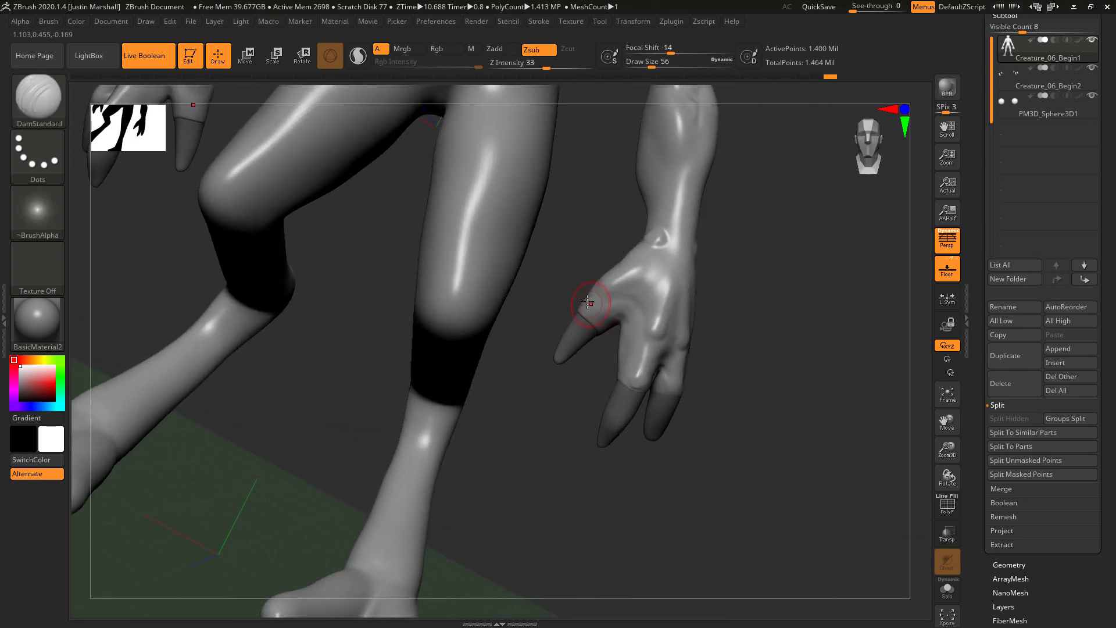
{"action": "left_click_drag", "start_coordinate": [608, 334], "coordinate": [742, 318]}
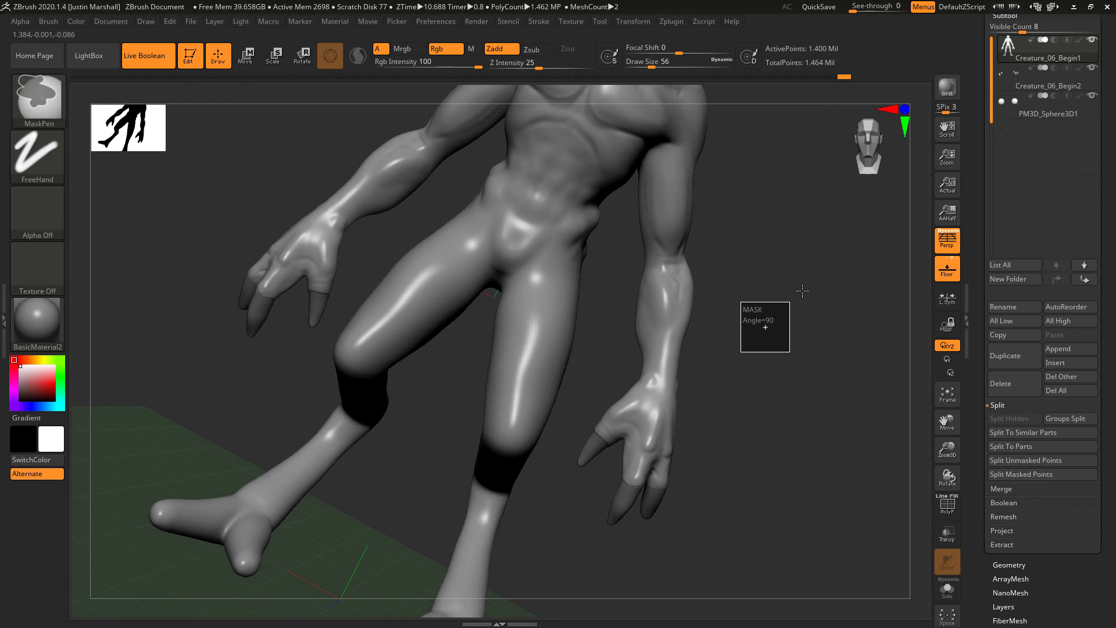
{"action": "left_click_drag", "start_coordinate": [789, 304], "coordinate": [768, 318]}
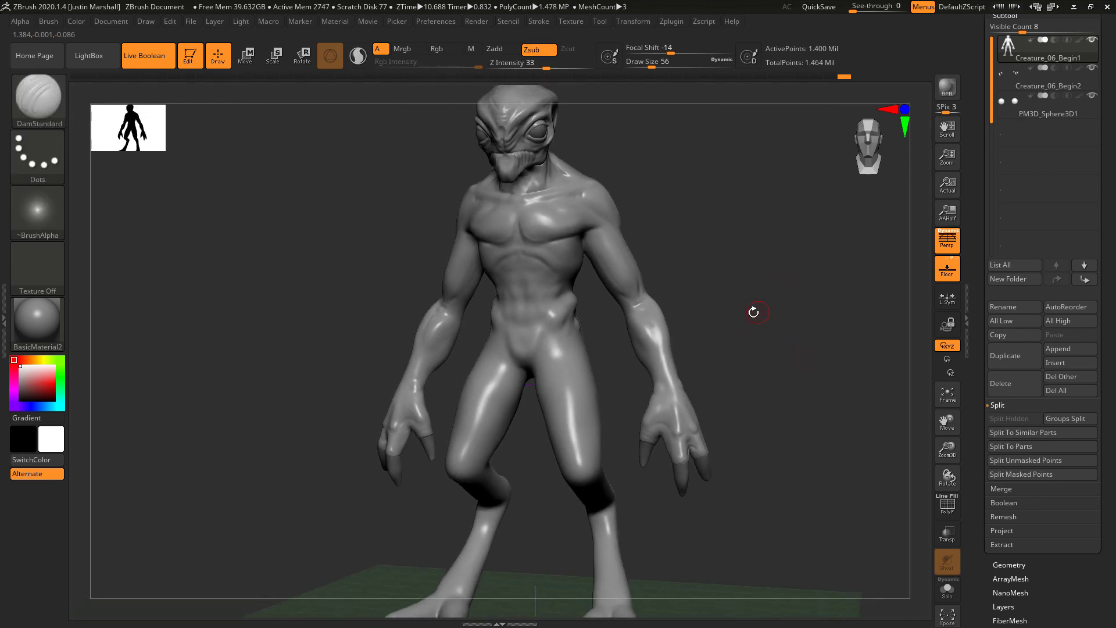
- Examine the whole creature from several angles, checking the arms and hands against the overall figure
{"action": "left_click_drag", "start_coordinate": [749, 342], "coordinate": [595, 175]}
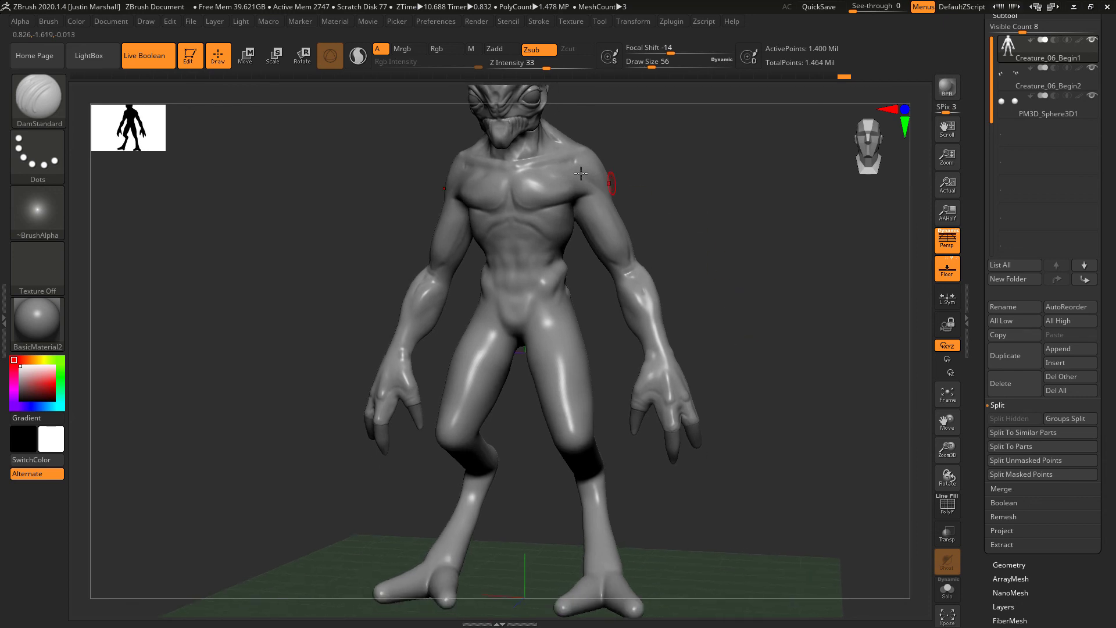
{"action": "left_click_drag", "start_coordinate": [643, 274], "coordinate": [727, 283]}
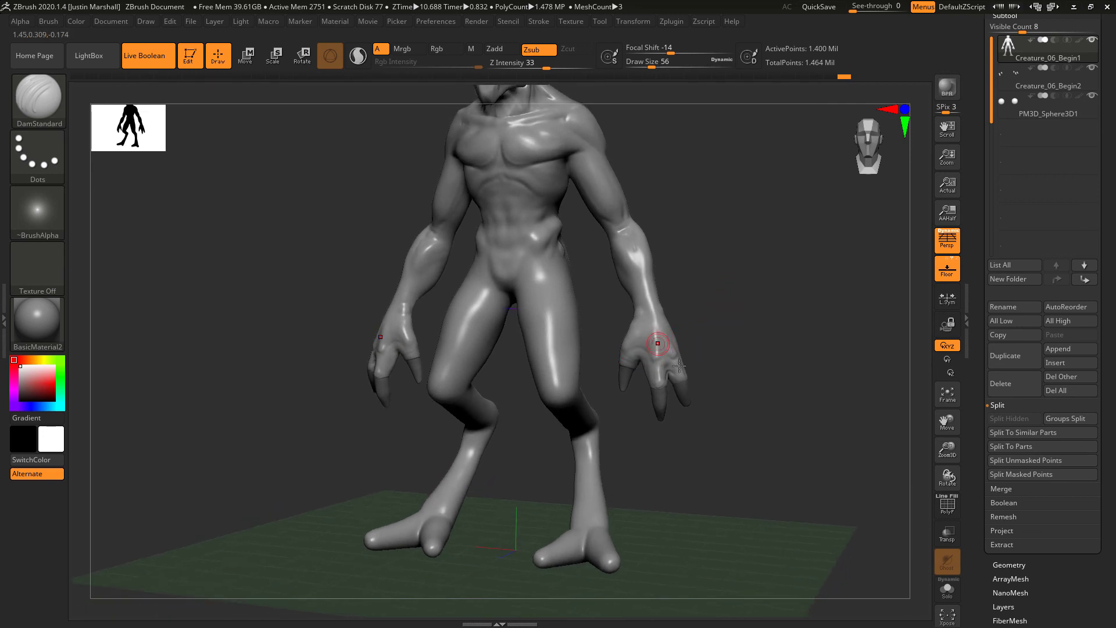
{"action": "left_click_drag", "start_coordinate": [743, 341], "coordinate": [720, 333]}
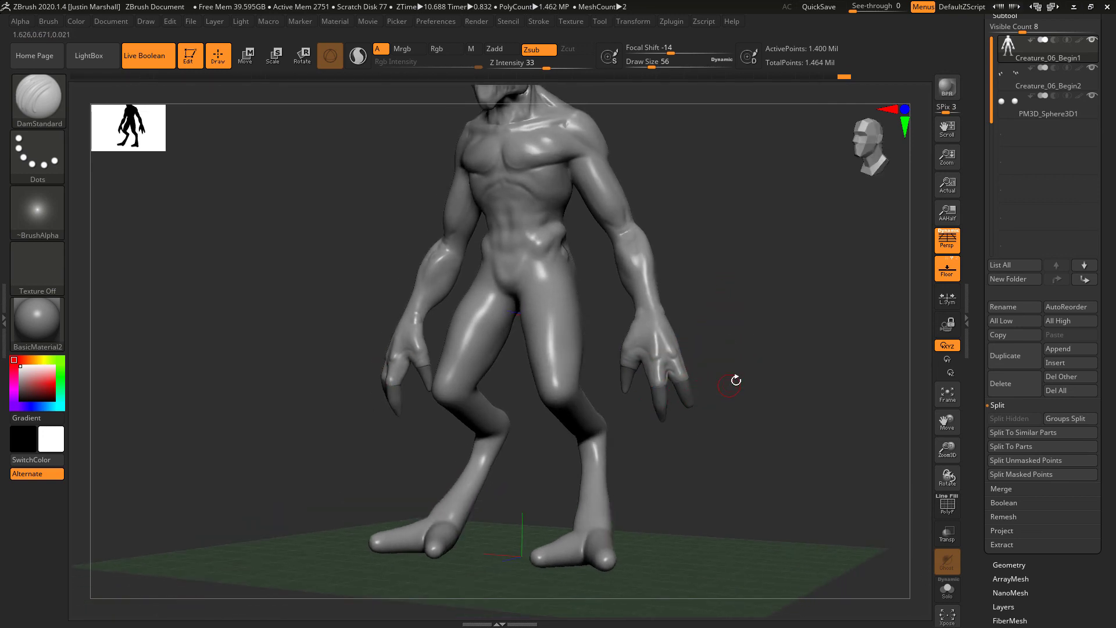
{"action": "left_click_drag", "start_coordinate": [735, 363], "coordinate": [730, 378]}
{"action": "left_click_drag", "start_coordinate": [738, 302], "coordinate": [740, 341]}
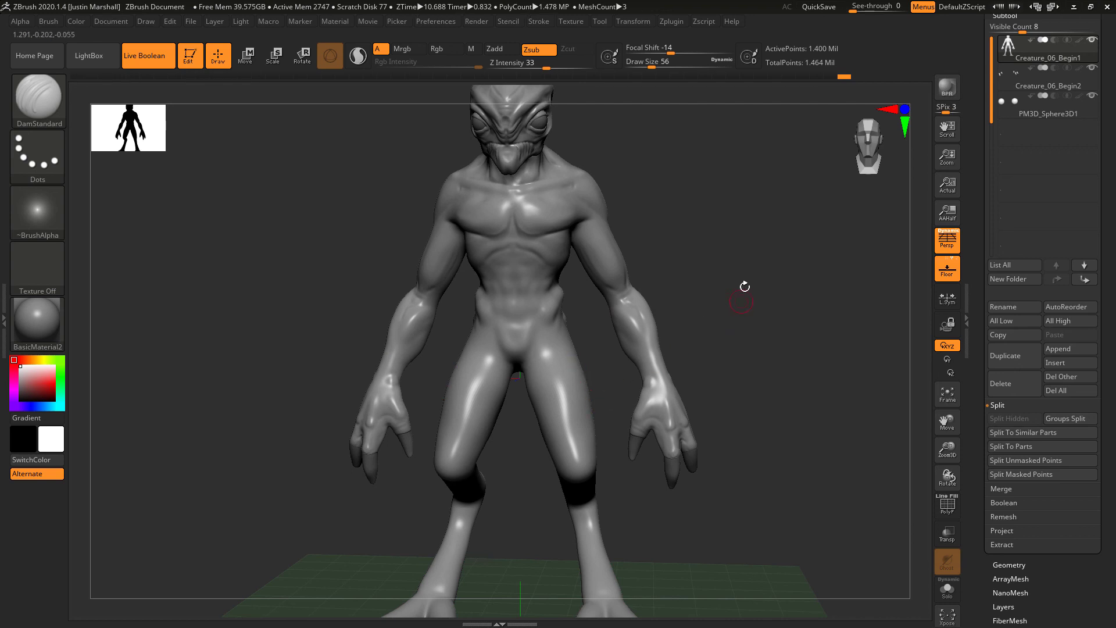
{"action": "left_click_drag", "start_coordinate": [747, 286], "coordinate": [655, 256]}
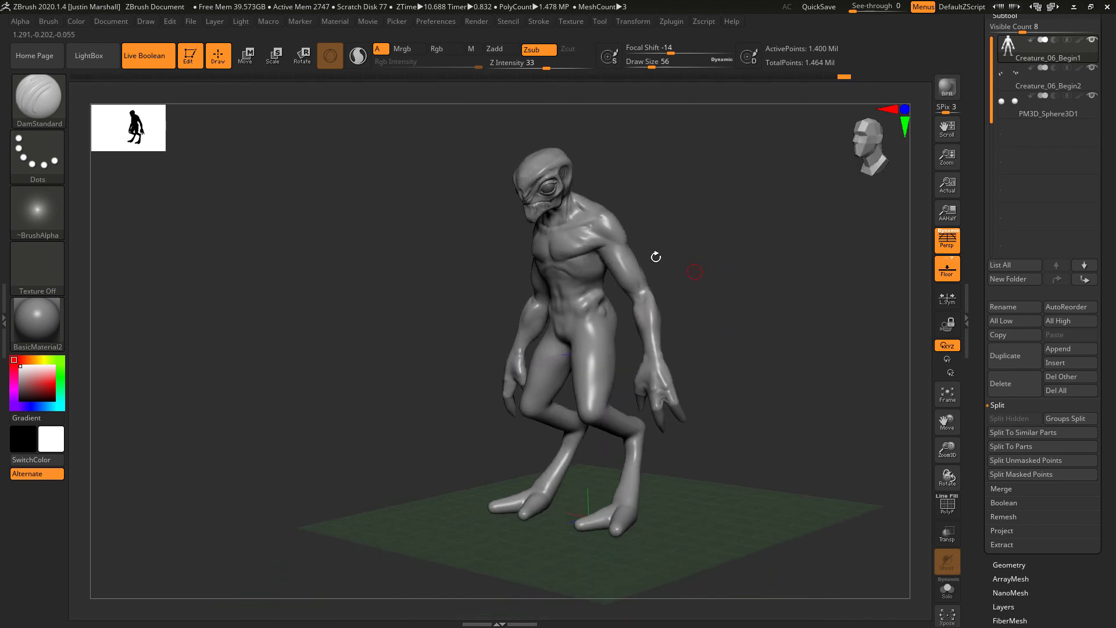
{"action": "left_click_drag", "start_coordinate": [682, 307], "coordinate": [604, 319]}
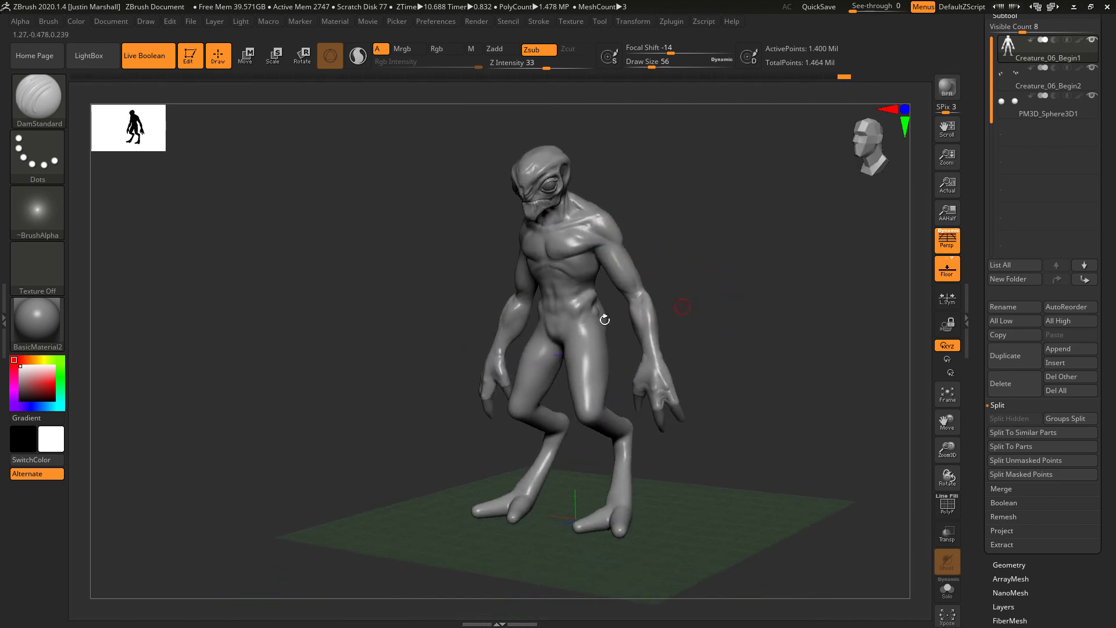
{"action": "mouse_move", "coordinate": [772, 288]}
{"action": "left_mouse_down"}
{"action": "mouse_move", "coordinate": [779, 294]}
{"action": "mouse_move", "coordinate": [759, 304]}
{"action": "left_mouse_up"}
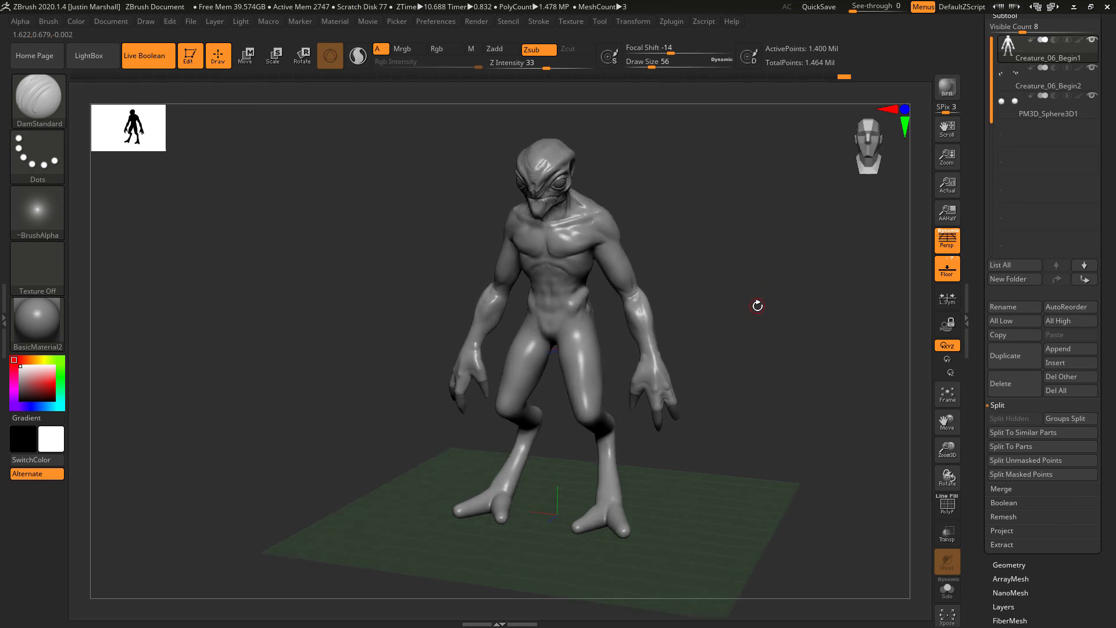